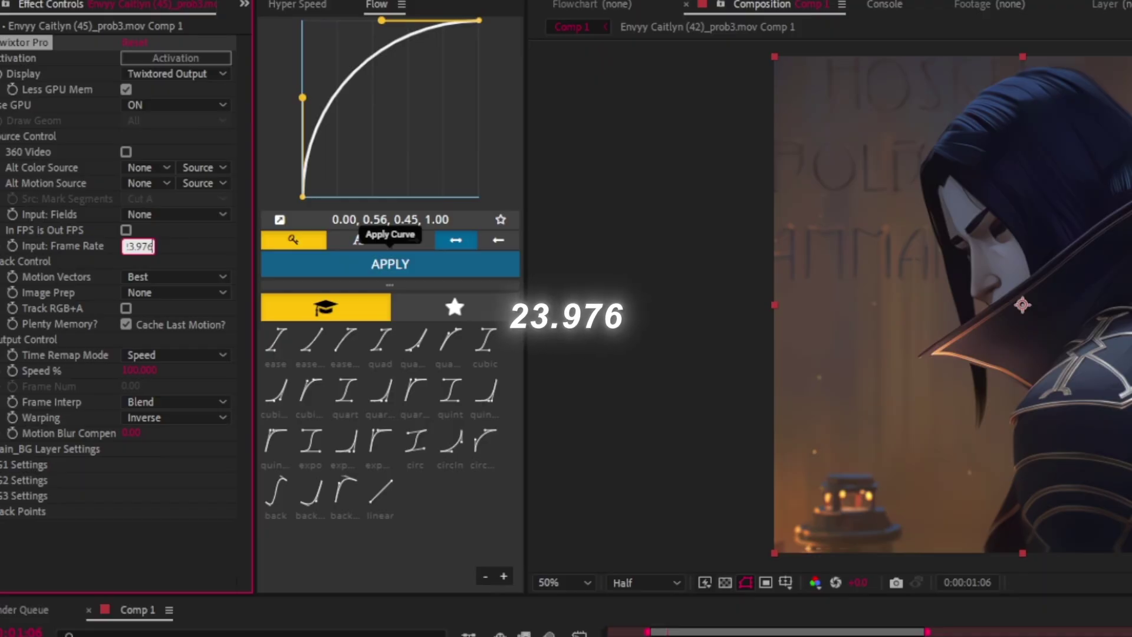
# - In Twixtor Pro, turn Use GPU on, disable In FPS is Out FPS, and set the input frame rate to 23.976
pyautogui.click(176, 417)
pyautogui.click(171, 452)
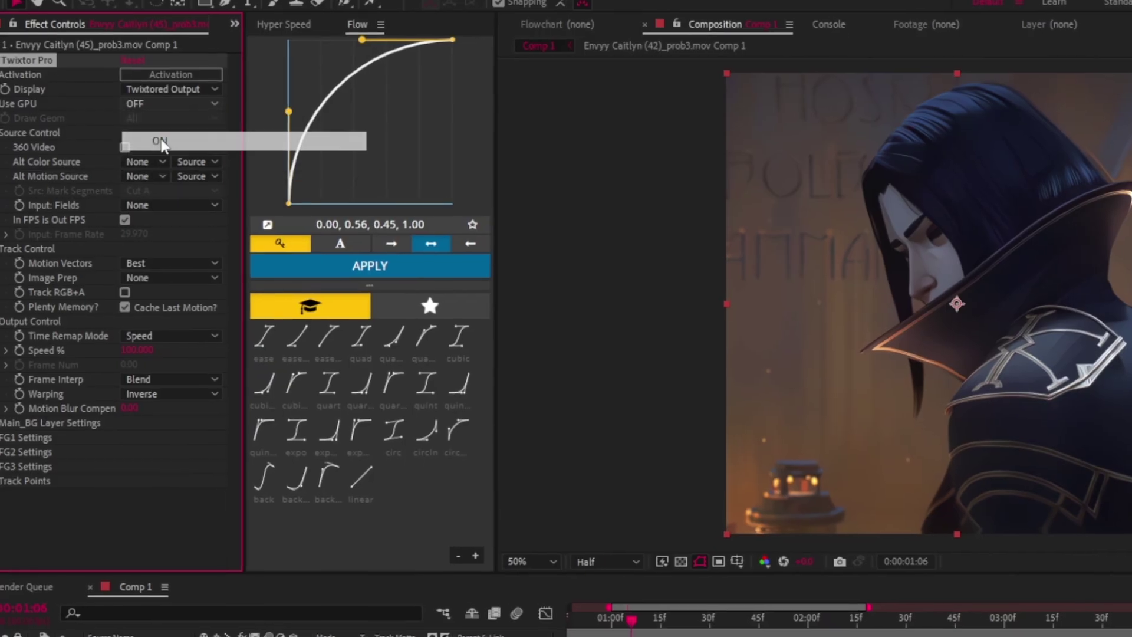
pyautogui.click(161, 144)
pyautogui.click(125, 220)
pyautogui.click(139, 234)
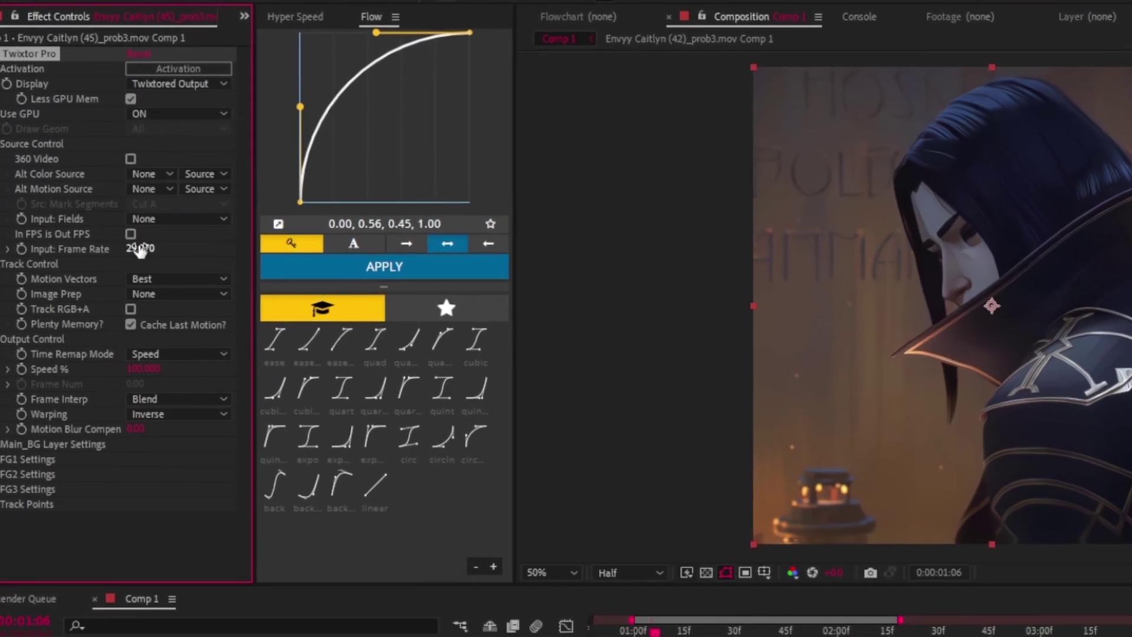
pyautogui.write('23.976')
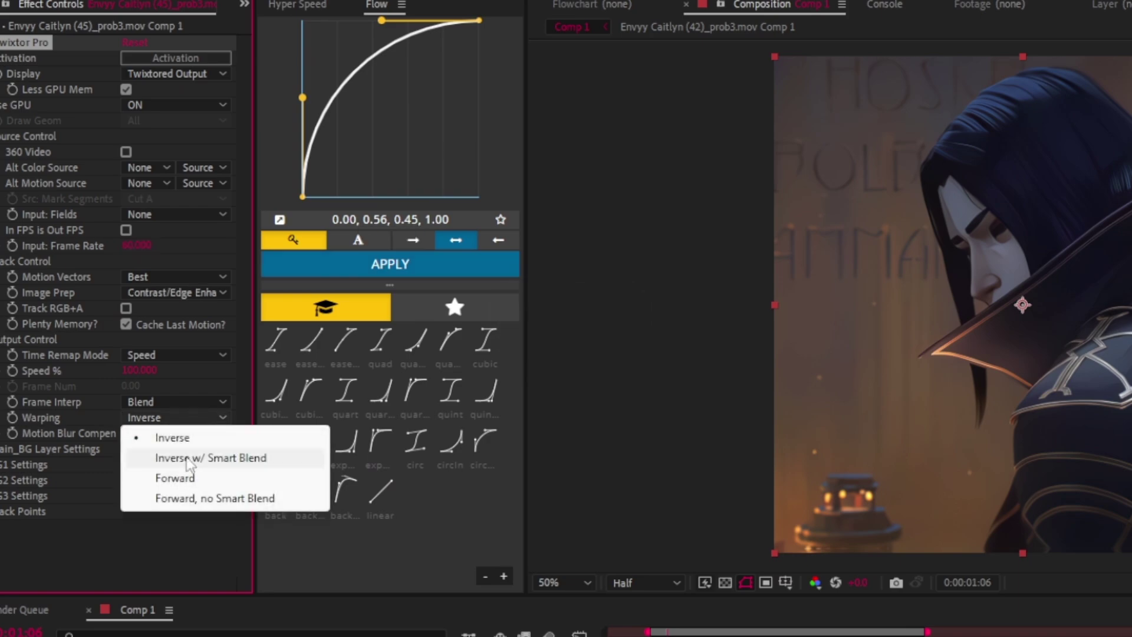
# - Set Twixtor's Warping to Inverse w/ Smart Blend and its Frame Interp to Motion Weighted Blend
pyautogui.click(174, 454)
pyautogui.click(175, 402)
pyautogui.click(178, 460)
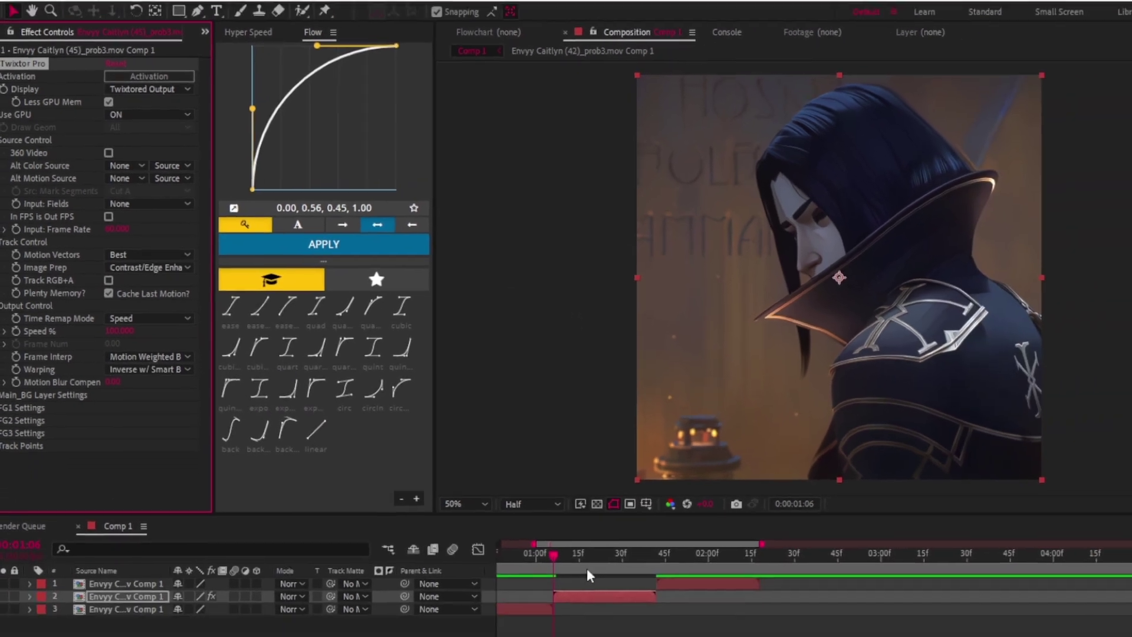
# - Keyframe the second clip's Twixtor Speed % at 200 at its start, 60 at its middle and 200 at its end
pyautogui.scroll(2, 515, 615)
pyautogui.scroll(-1, 707, 626)
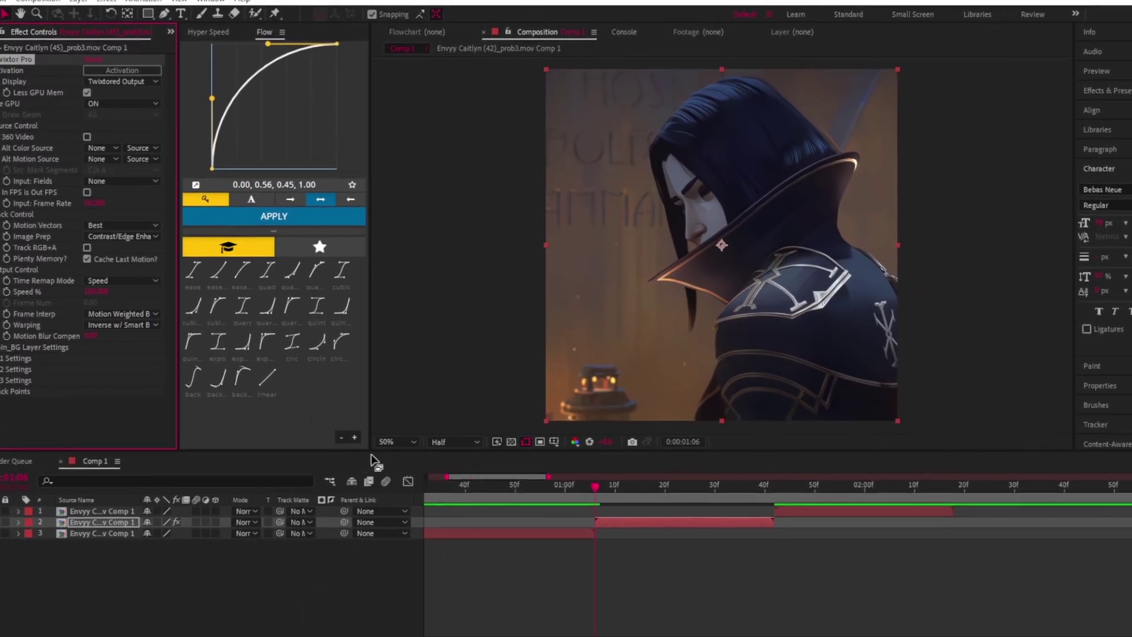
pyautogui.click(6, 291)
pyautogui.click(96, 291)
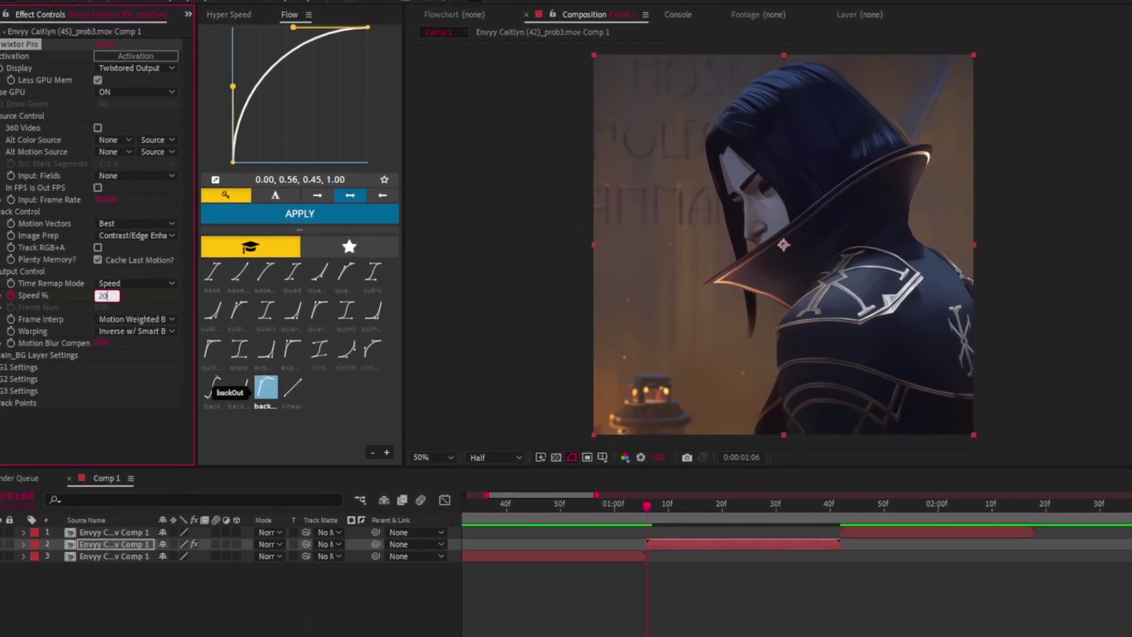
pyautogui.click(739, 505)
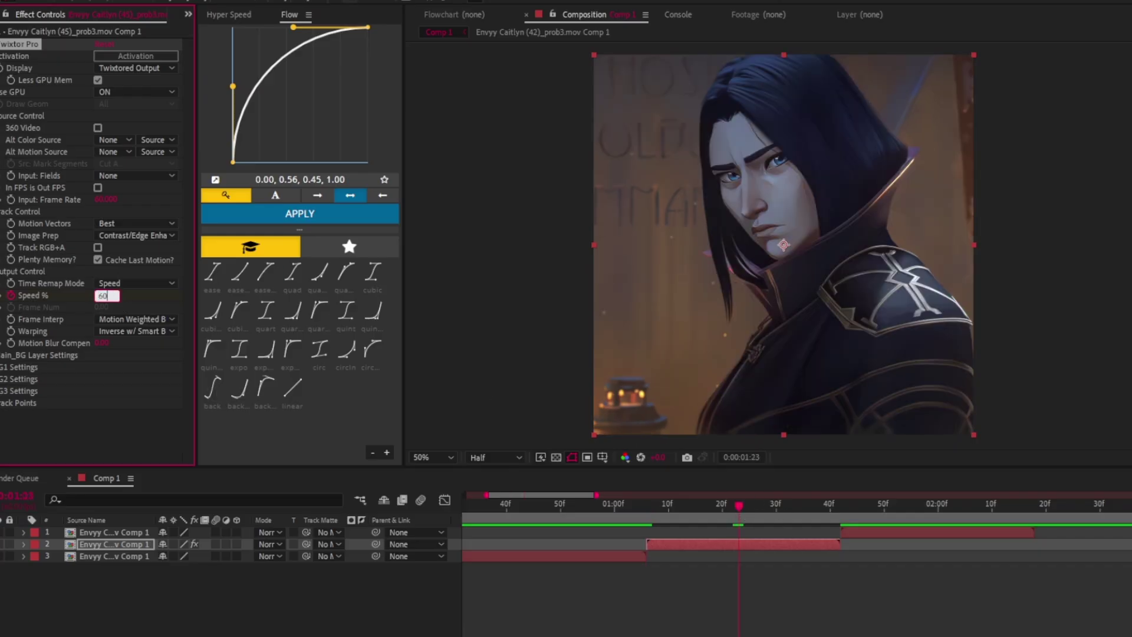
pyautogui.press('Return')
pyautogui.press('space')
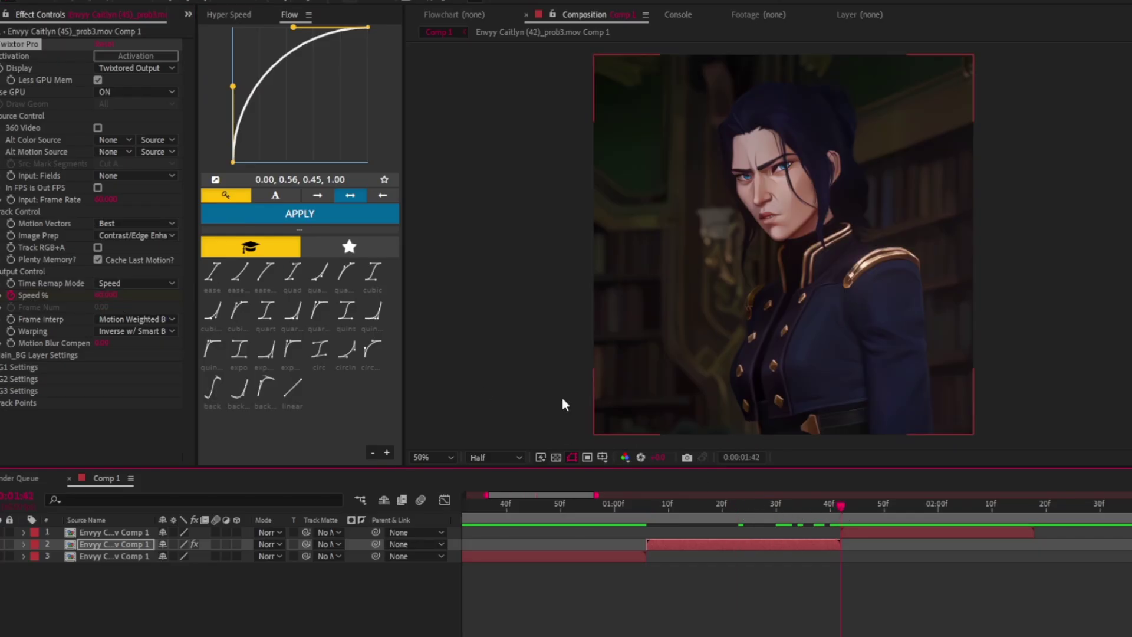
pyautogui.click(230, 311)
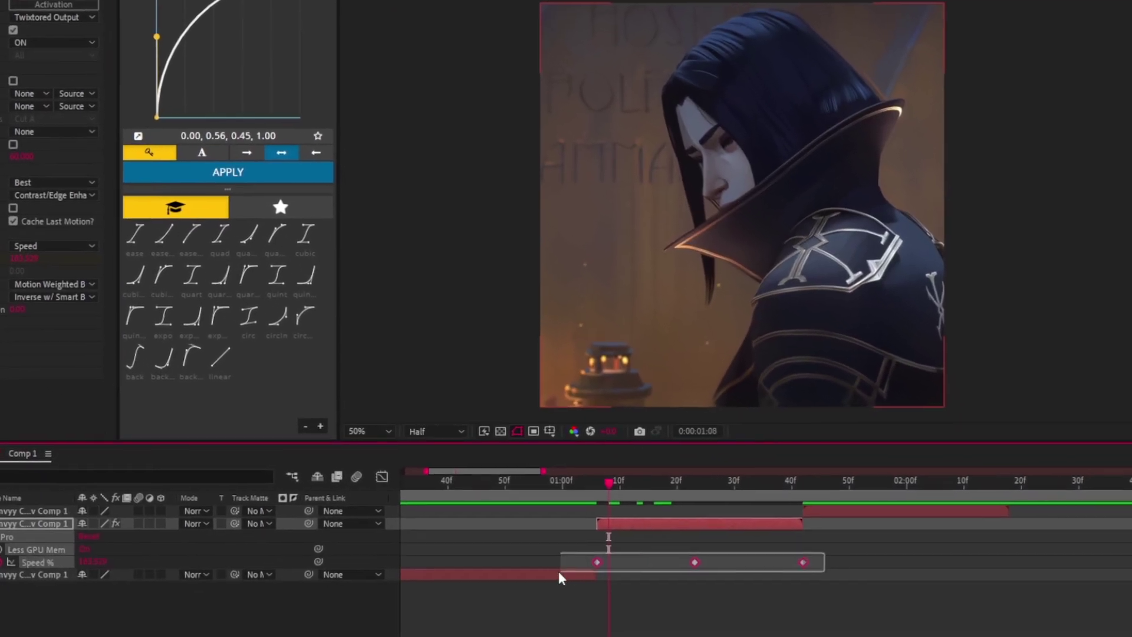
# - Apply Easy Ease to the second clip's three Speed % keyframes
pyautogui.rightClick(599, 562)
pyautogui.moveTo(665, 553)
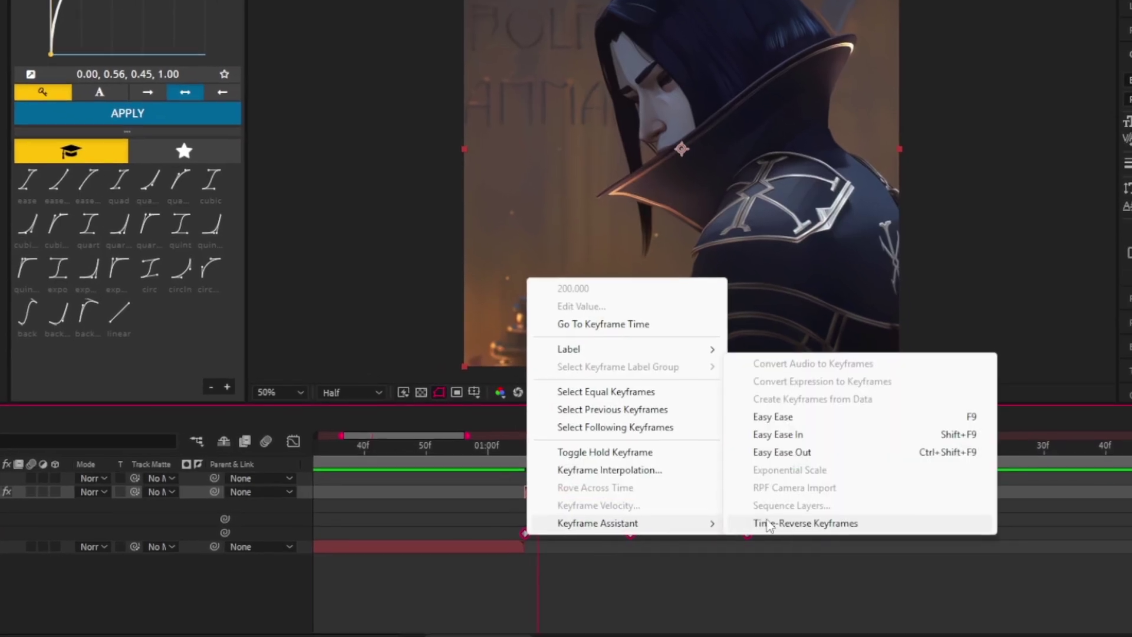
pyautogui.click(778, 435)
# - Shape the Speed % graph into a steep drop at the start, a long flat middle and a steep rise at the end
pyautogui.click(294, 441)
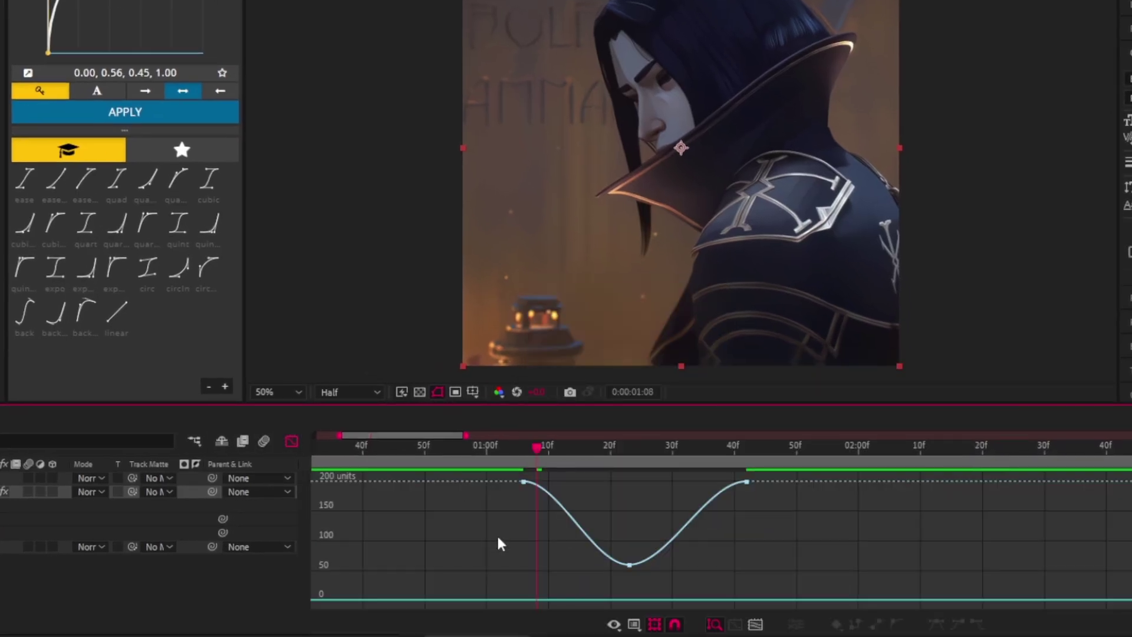
pyautogui.click(524, 482)
pyautogui.scroll(1, 665, 522)
pyautogui.moveTo(452, 481); pyautogui.dragTo(362, 568)
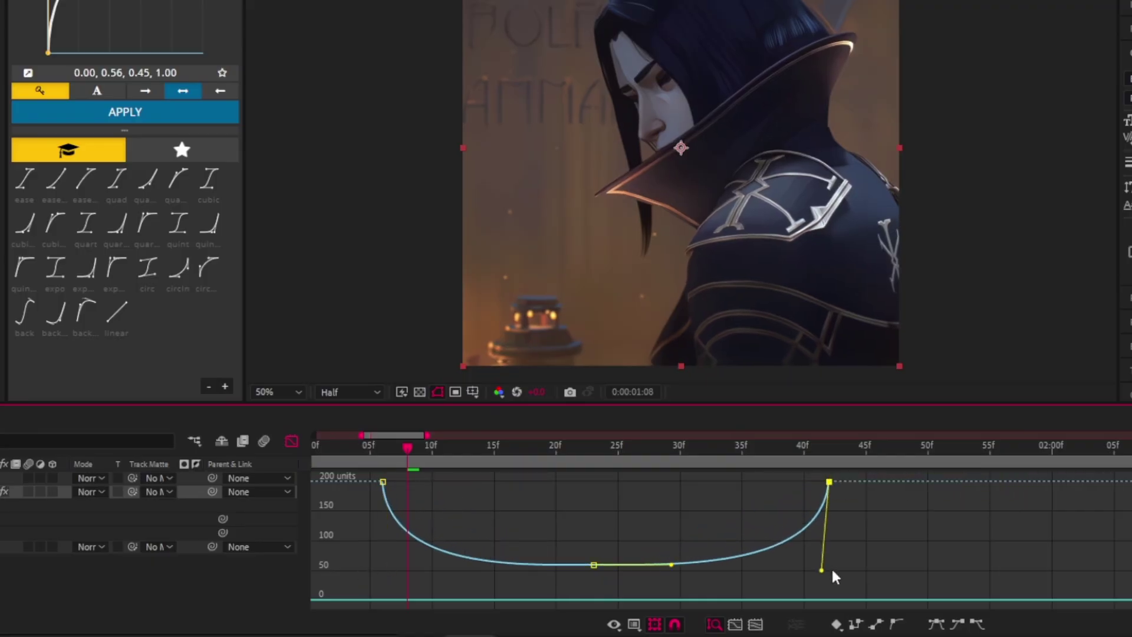
pyautogui.moveTo(744, 570); pyautogui.dragTo(746, 570)
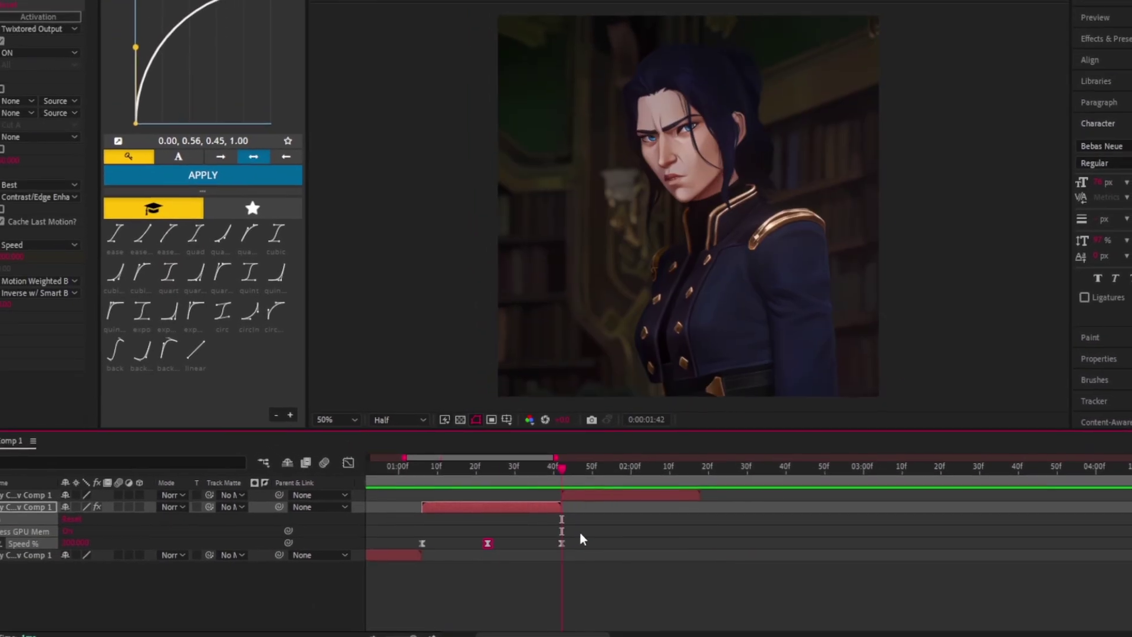
# - Copy the Twixtor Pro effect with its speed keyframes from the second clip to the third clip
pyautogui.click(228, 187)
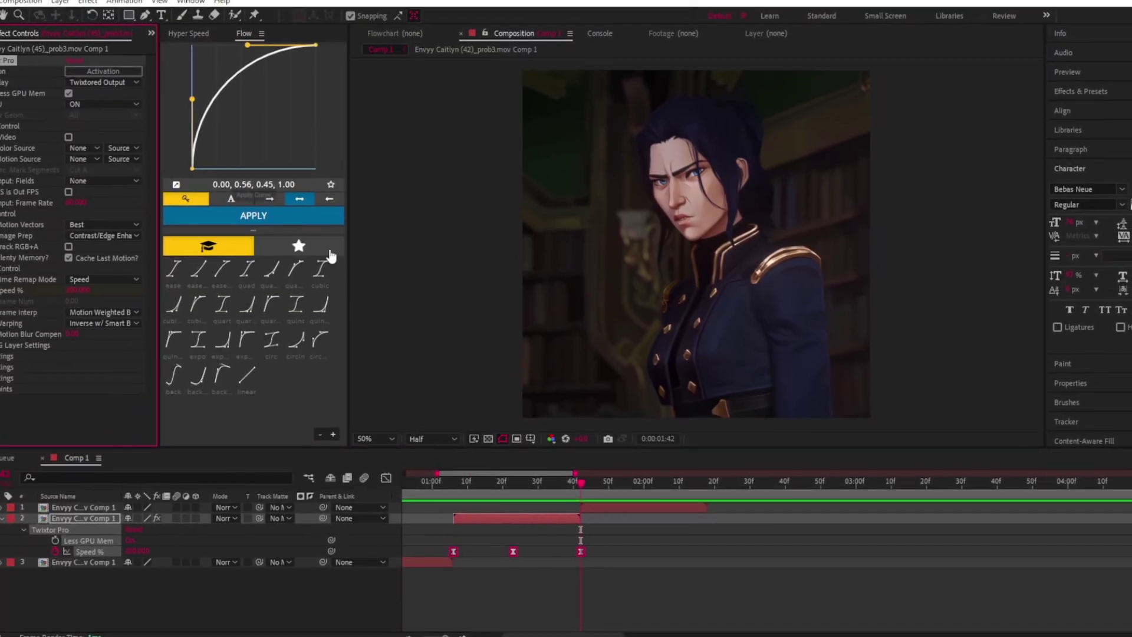
pyautogui.press('u')
pyautogui.click(608, 507)
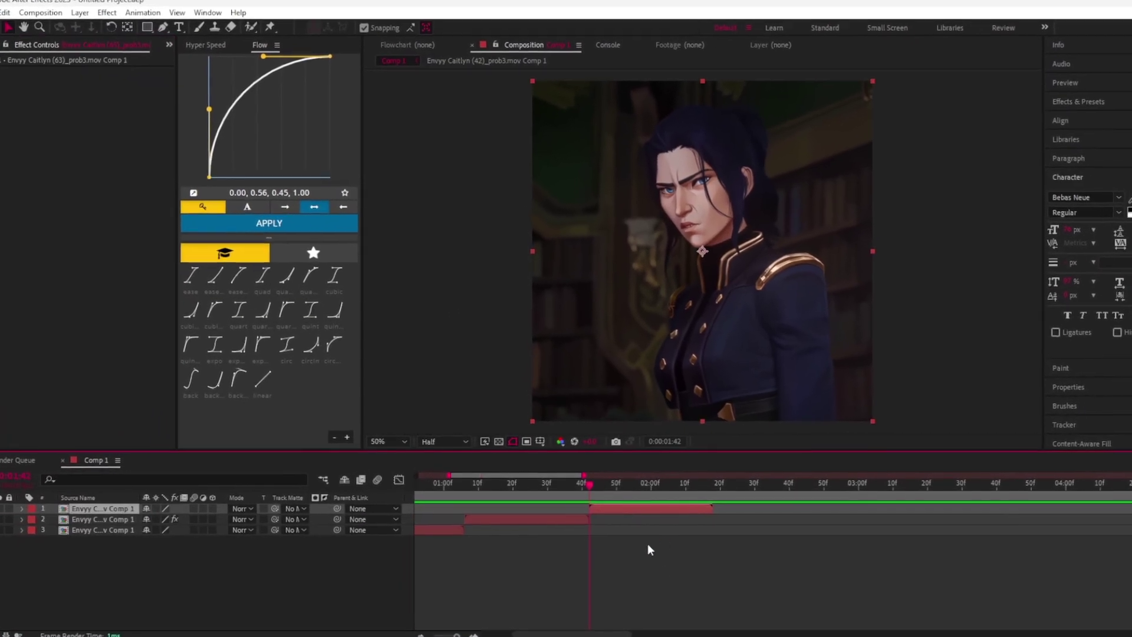
pyautogui.hotkey('ctrl', 'v')
# - Split the first clip's layer at the composition start and delete the leftover bottom layer
pyautogui.scroll(-2, 589, 483)
pyautogui.moveTo(585, 485); pyautogui.dragTo(481, 486)
pyautogui.press('Home')
pyautogui.click(478, 530)
pyautogui.hotkey('ctrl', 'shift', 'd')
pyautogui.click(413, 540)
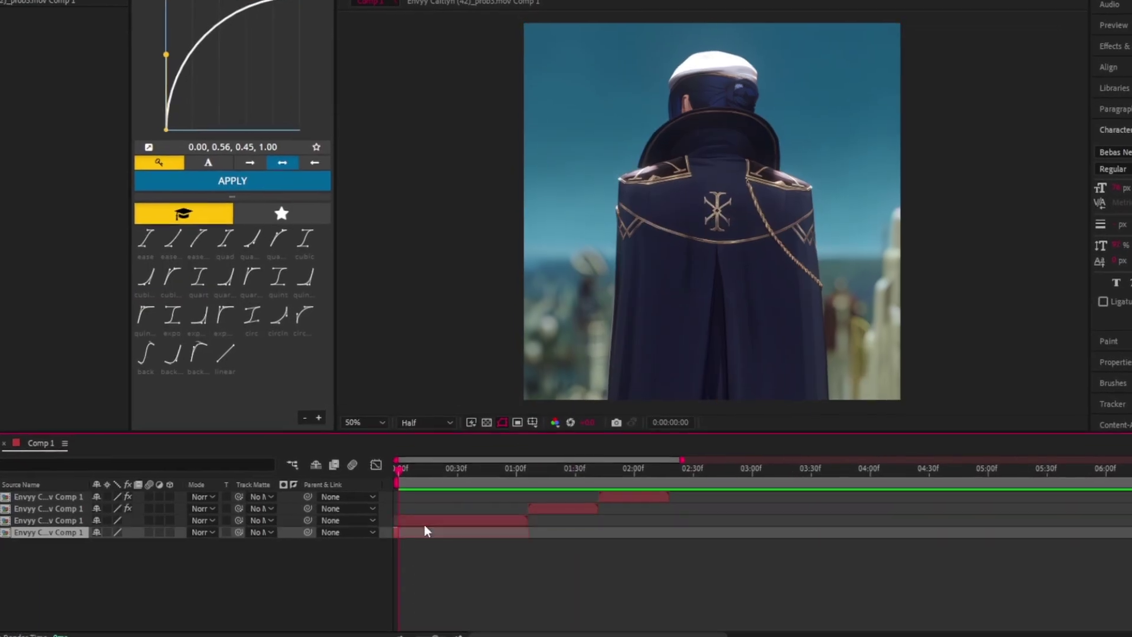
pyautogui.press('Delete')
# - Apply S_BlurMoCurves to the first clip and move its centre point up to the character's collar
pyautogui.hotkey('ctrl', 'space')
pyautogui.write('blurm')
pyautogui.press('Return')
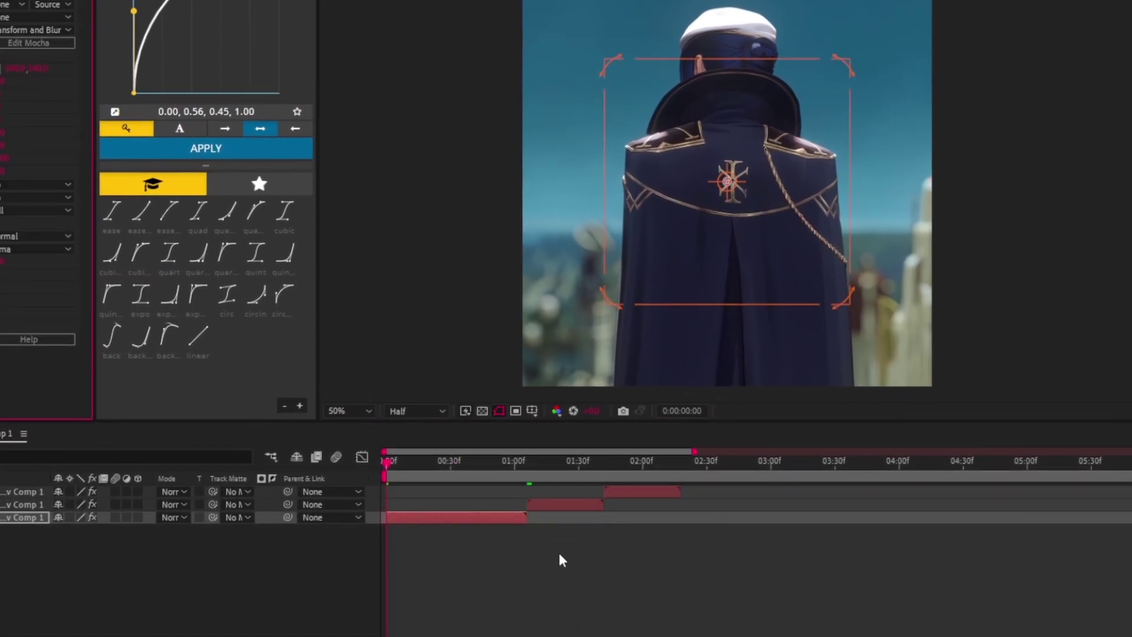
pyautogui.moveTo(731, 183); pyautogui.dragTo(734, 117)
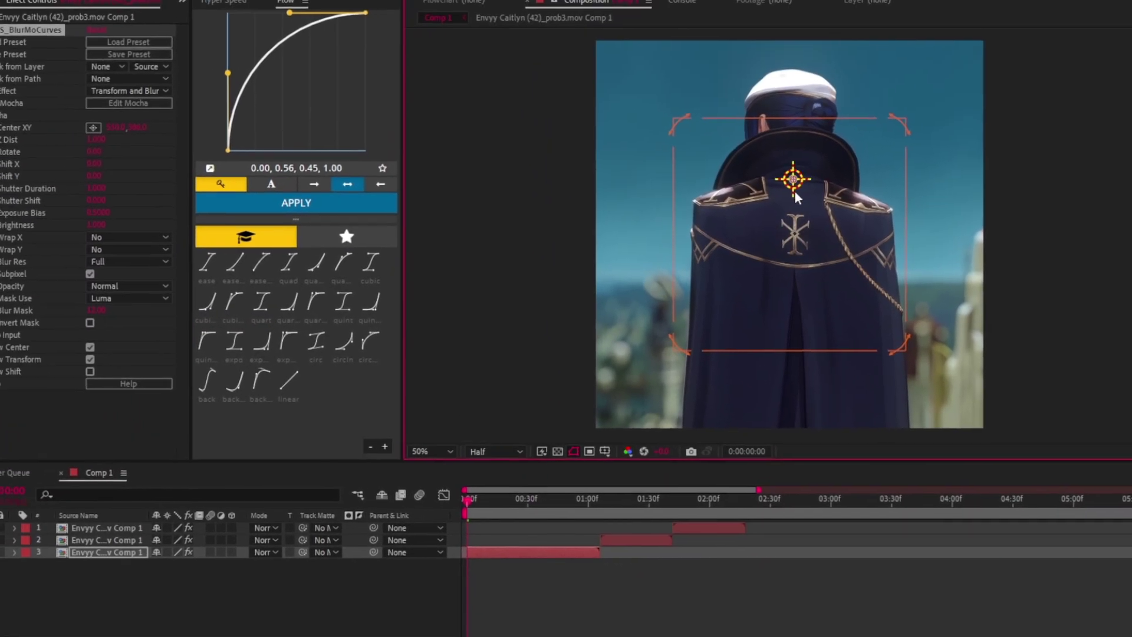
pyautogui.moveTo(553, 522); pyautogui.dragTo(569, 548)
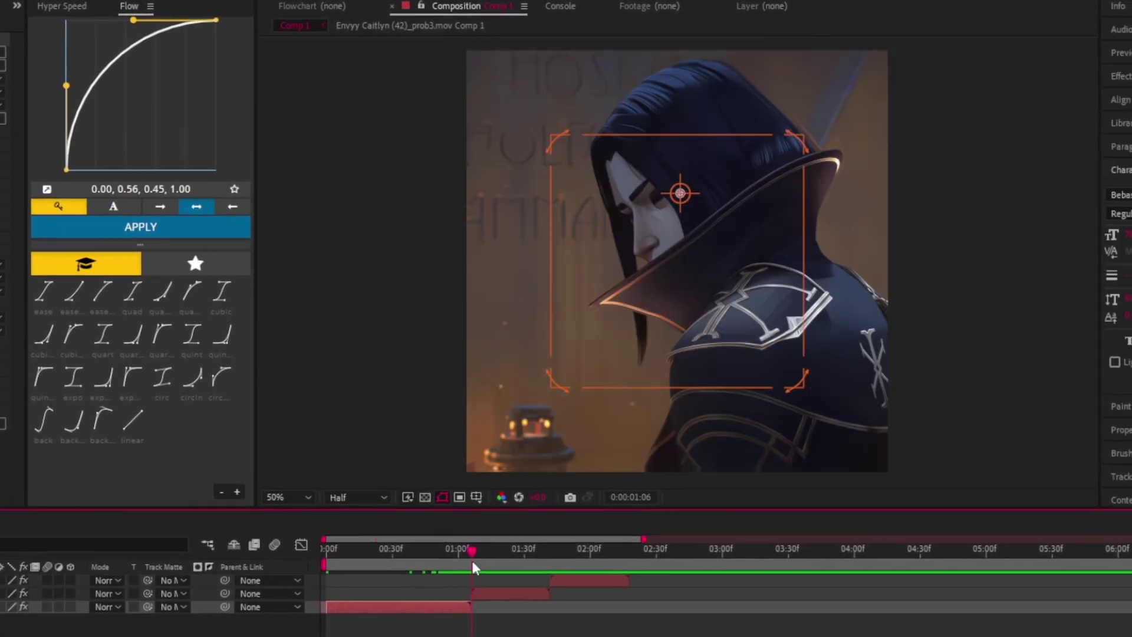
pyautogui.moveTo(475, 568); pyautogui.dragTo(307, 591)
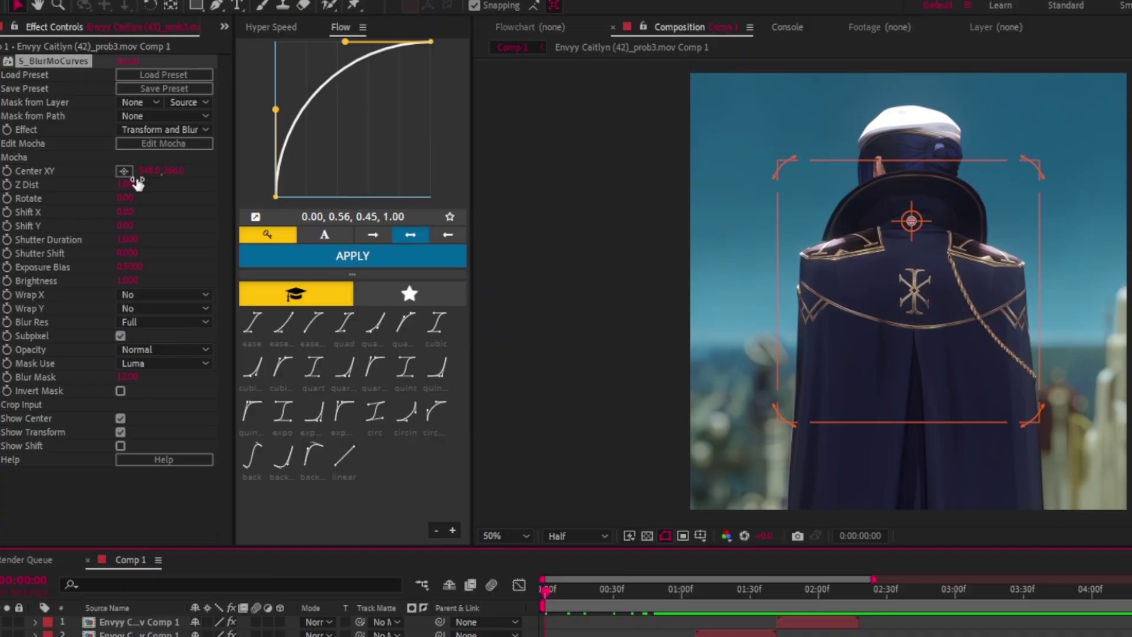
# - Keyframe Z Dist at the first clip's start to zoom in, and move the effect centre up onto the neck
pyautogui.moveTo(121, 188); pyautogui.dragTo(106, 194)
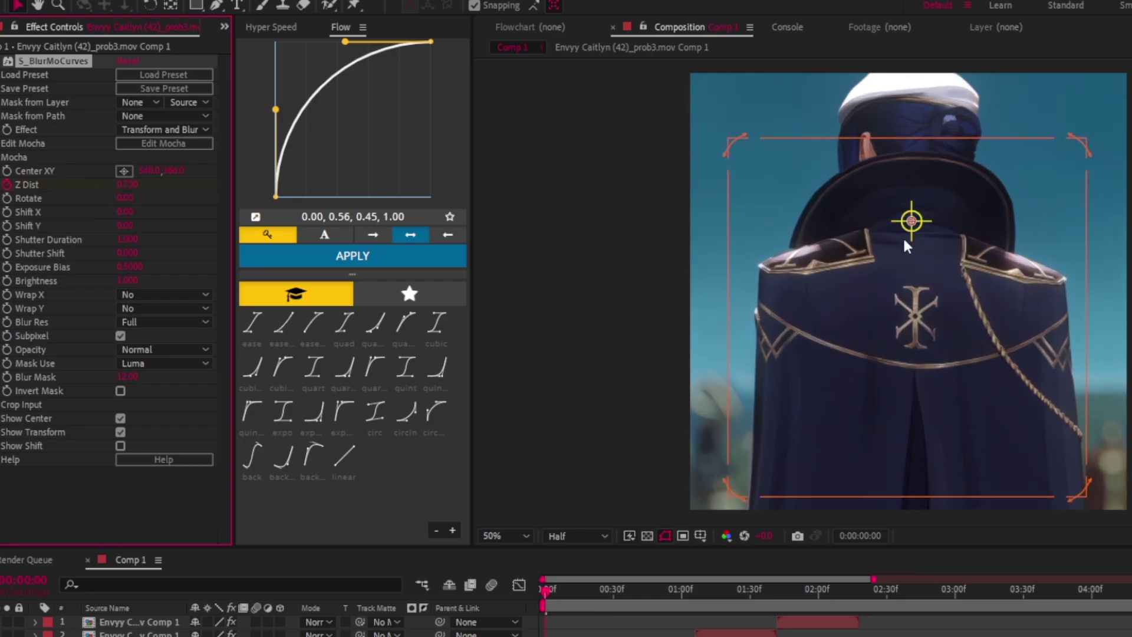
pyautogui.moveTo(912, 232); pyautogui.dragTo(909, 204)
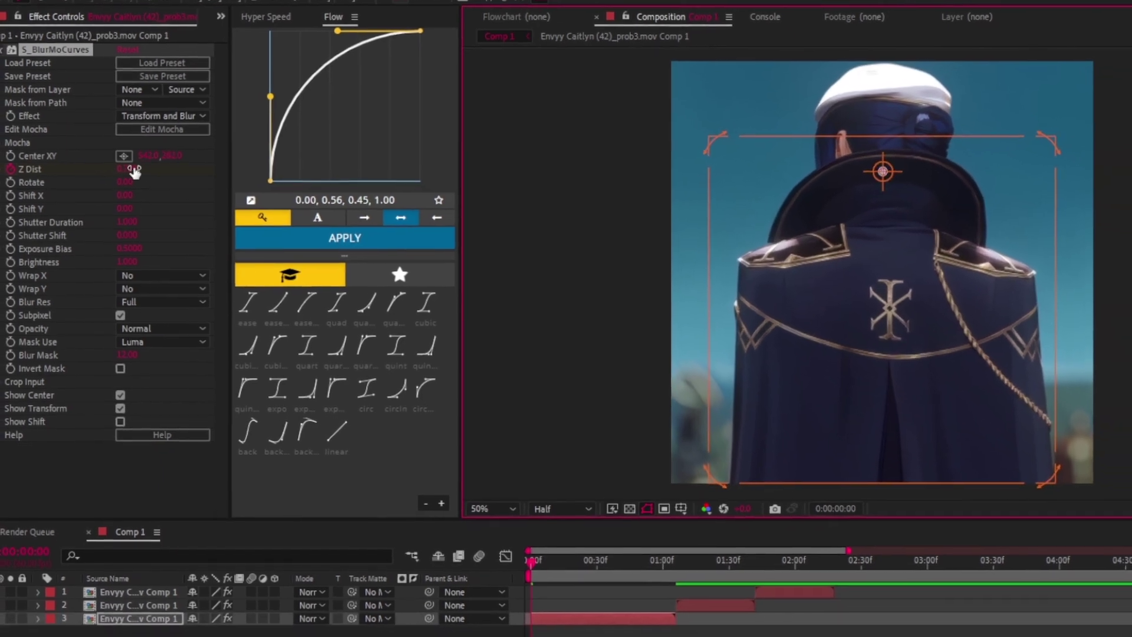
pyautogui.moveTo(128, 185); pyautogui.dragTo(133, 184)
# - At the first clip's end, lower Z Dist for a closer zoom and place the effect centre on the character's face
pyautogui.moveTo(519, 539); pyautogui.dragTo(654, 551)
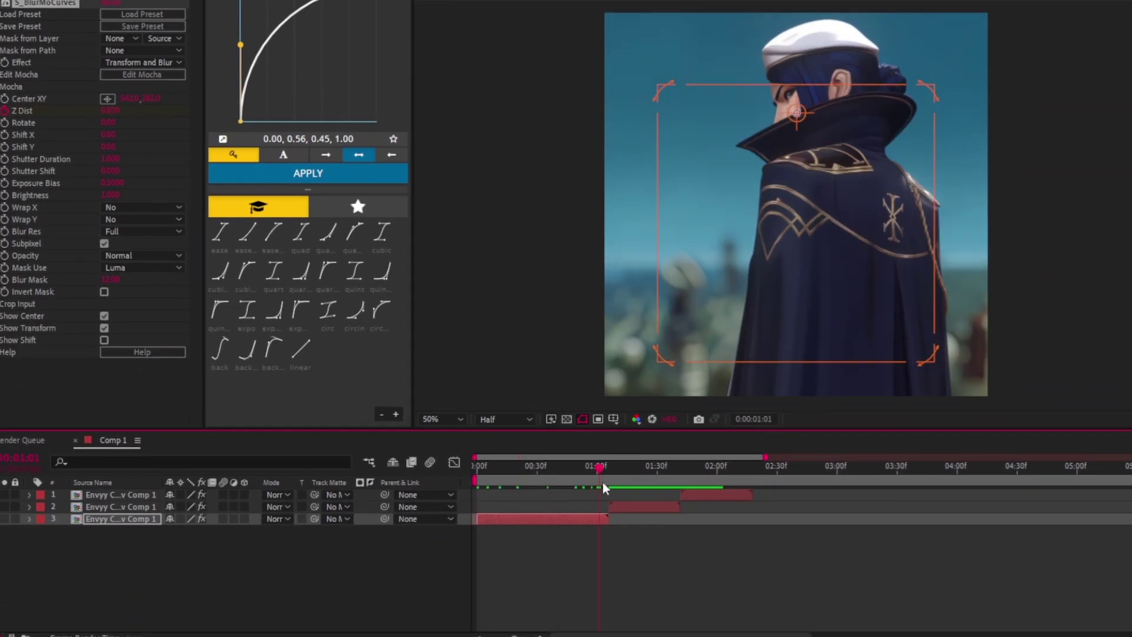
pyautogui.moveTo(113, 113); pyautogui.dragTo(811, 118)
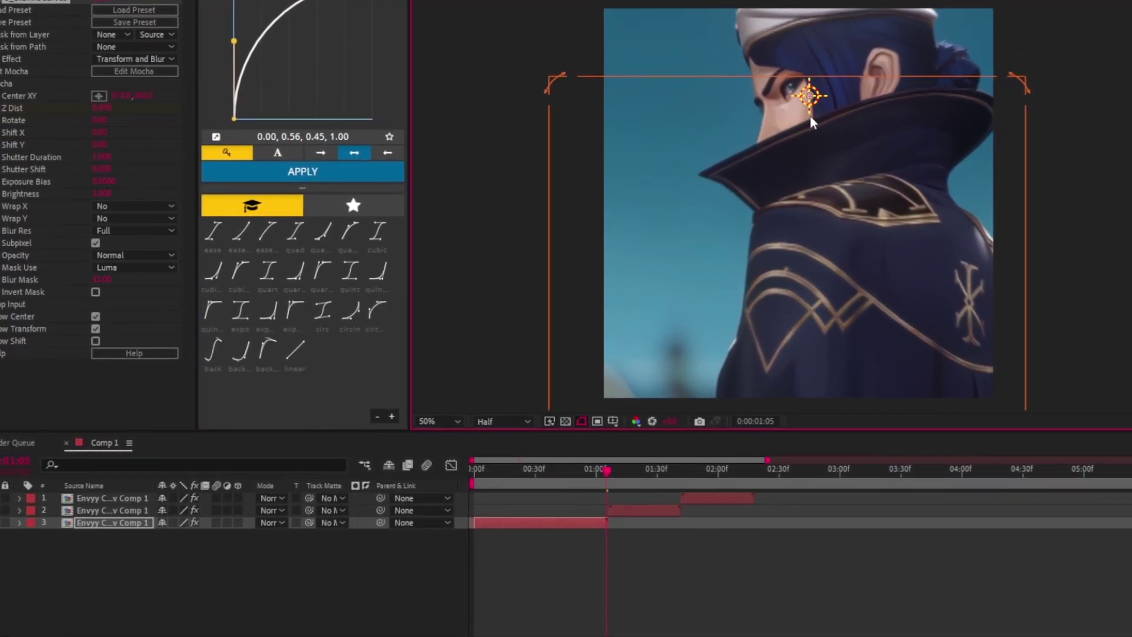
pyautogui.moveTo(99, 106)
pyautogui.mouseDown()
pyautogui.moveTo(107, 113)
pyautogui.moveTo(98, 113)
pyautogui.mouseUp()
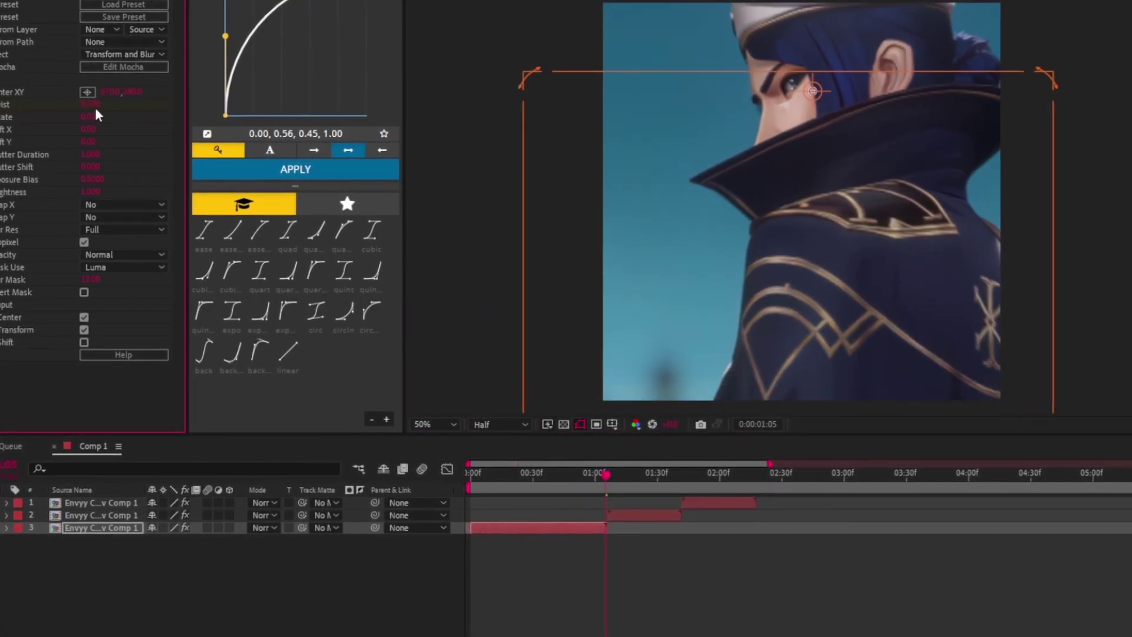
pyautogui.moveTo(635, 475); pyautogui.dragTo(465, 511)
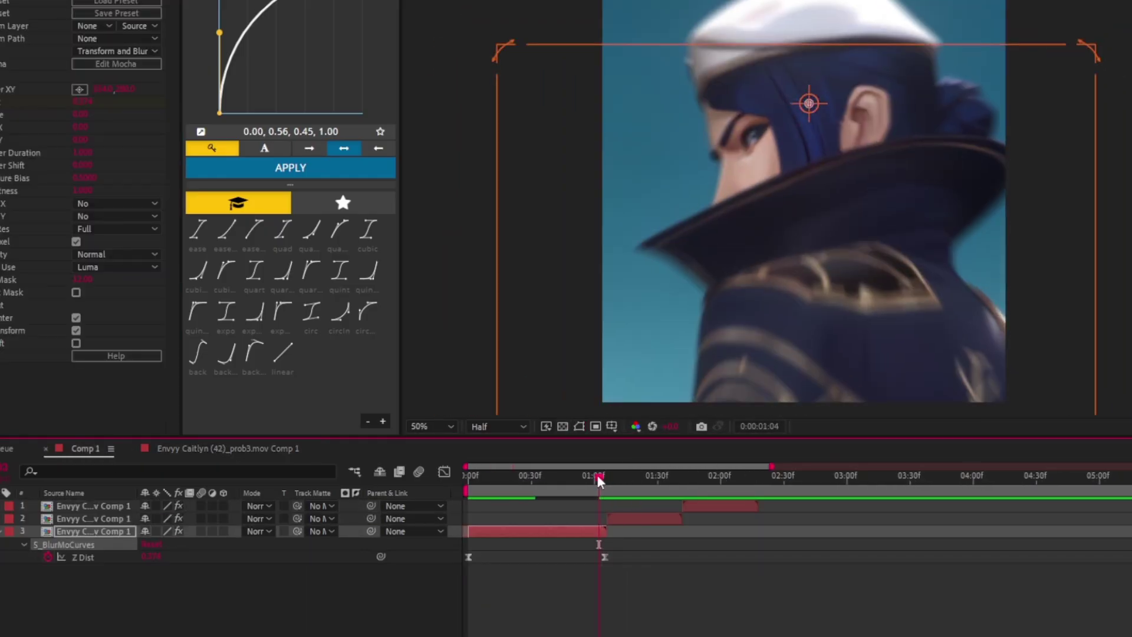
# - Show the second clip's Z Dist keyframes in the Graph Editor and pull the first keyframe's handle steeply upward
pyautogui.click(613, 476)
pyautogui.click(648, 521)
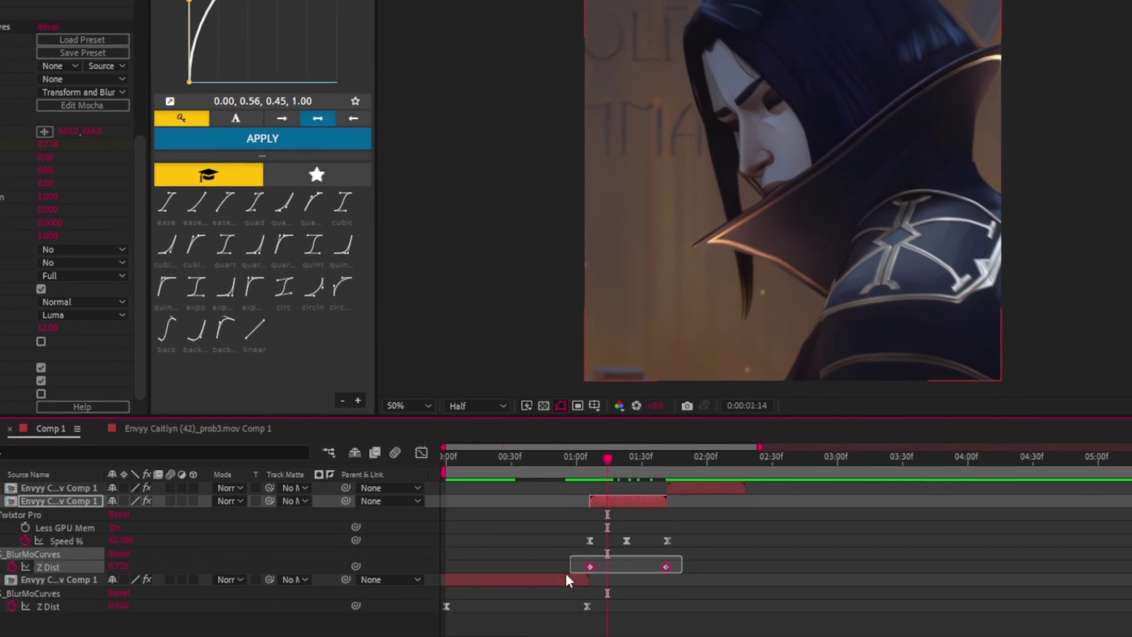
pyautogui.click(419, 453)
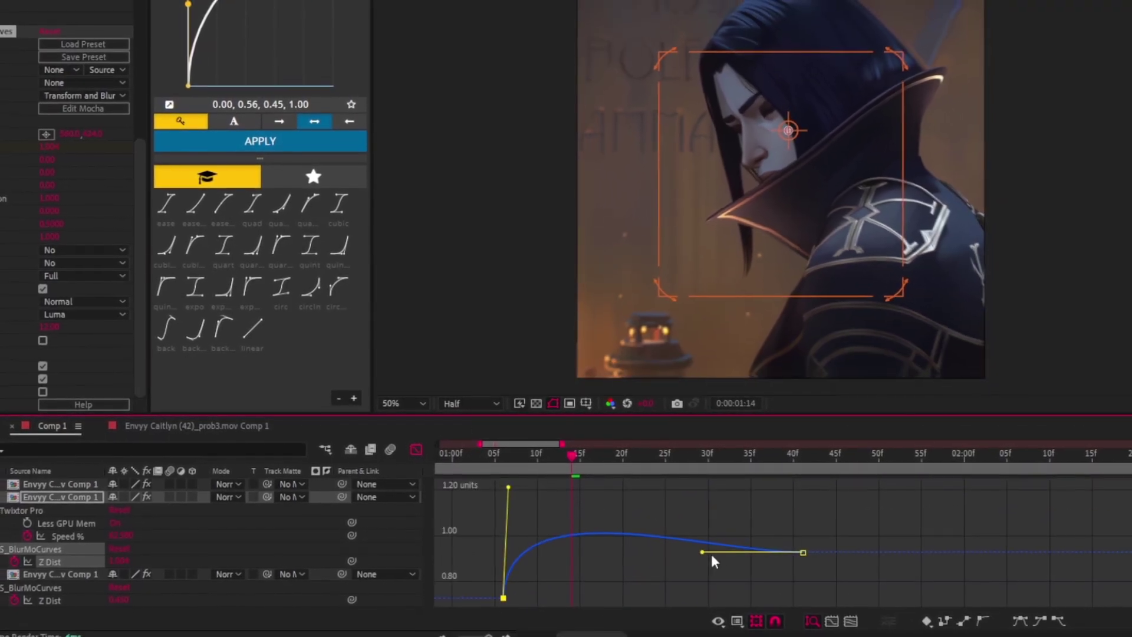
pyautogui.moveTo(502, 521); pyautogui.dragTo(501, 525)
# - Adjust Z Dist at the second clip's end, pull the last keyframe's handle steeply upward, and preview from the start
pyautogui.moveTo(565, 457); pyautogui.dragTo(792, 469)
pyautogui.moveTo(129, 558); pyautogui.dragTo(132, 557)
pyautogui.moveTo(785, 530); pyautogui.dragTo(785, 499)
pyautogui.moveTo(787, 463); pyautogui.dragTo(389, 508)
pyautogui.scroll(-3, 660, 500)
pyautogui.press('space')
pyautogui.moveTo(649, 462); pyautogui.dragTo(436, 512)
pyautogui.press('space')
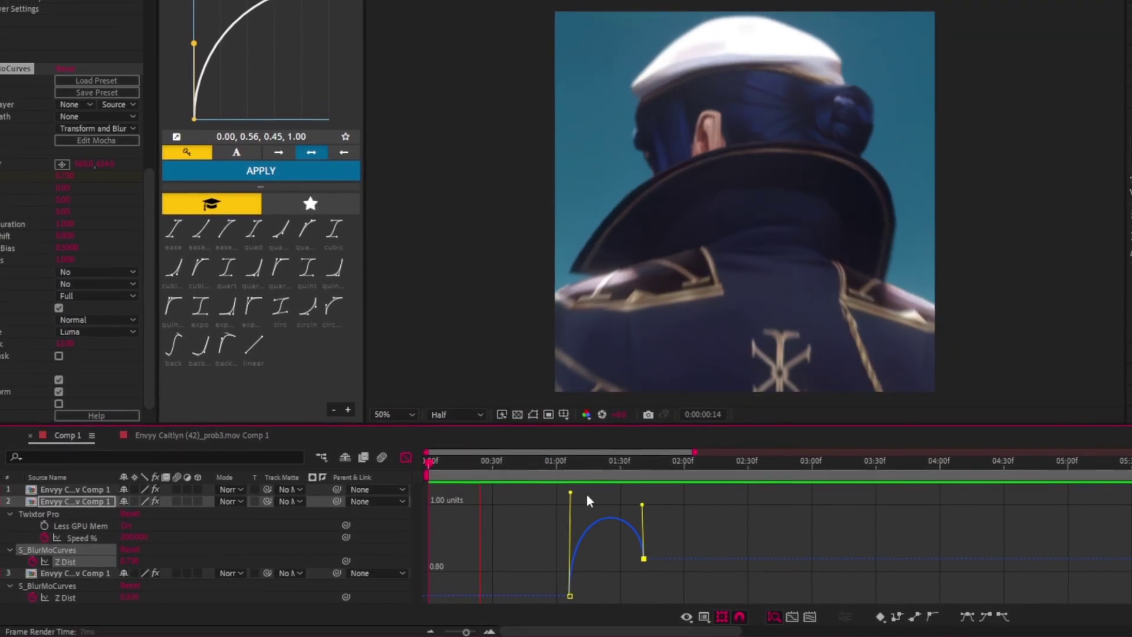
# - Leave the Graph Editor and collapse the clips' keyframed properties in the timeline
pyautogui.scroll(-3, 591, 496)
pyautogui.click(546, 464)
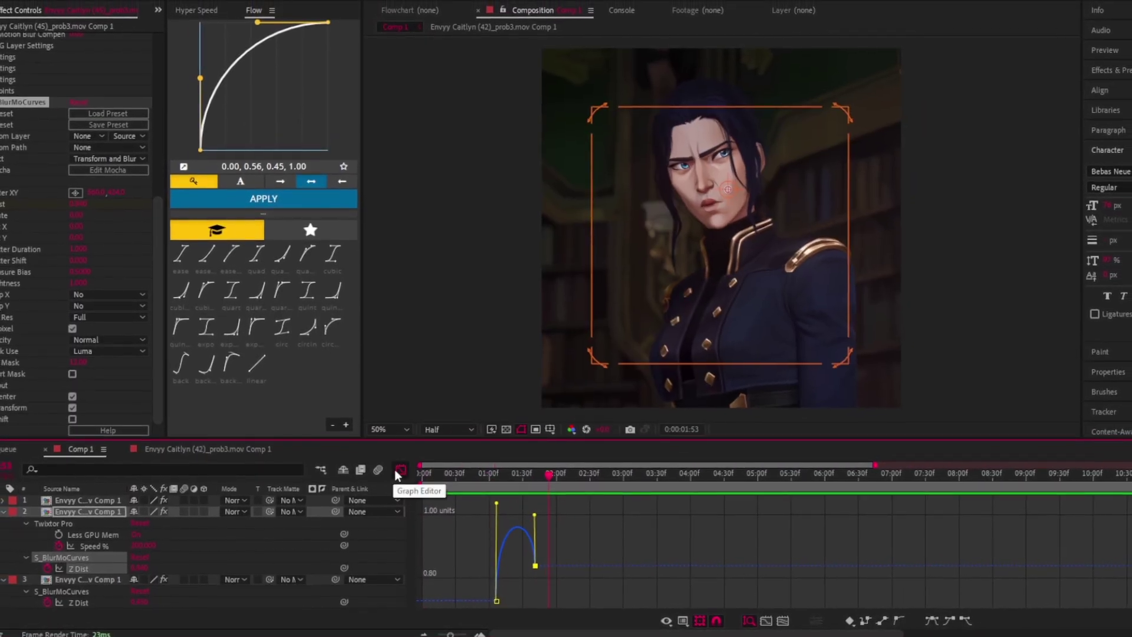
pyautogui.click(400, 470)
pyautogui.click(474, 520)
pyautogui.press('u')
# - Go to the third clip's start at 0:00:01:42 and apply S_BlurMoCurves to that clip
pyautogui.scroll(3, 529, 511)
pyautogui.moveTo(553, 485); pyautogui.dragTo(544, 490)
pyautogui.click(551, 504)
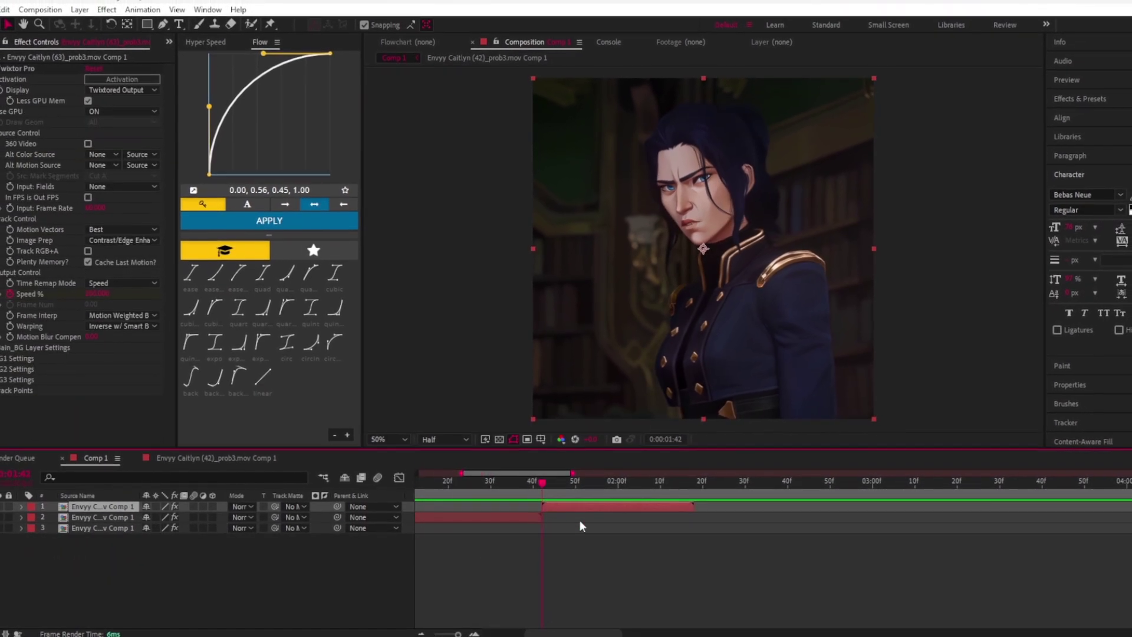
pyautogui.hotkey('ctrl', 'space')
pyautogui.write('blur')
pyautogui.press('Return')
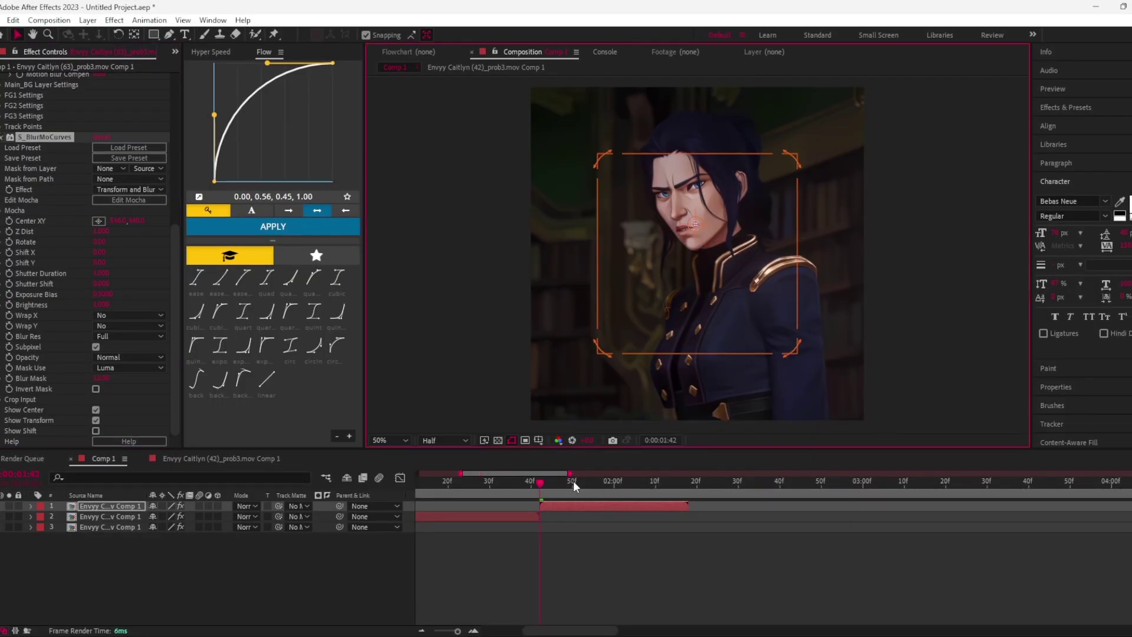
pyautogui.moveTo(540, 483); pyautogui.dragTo(541, 483)
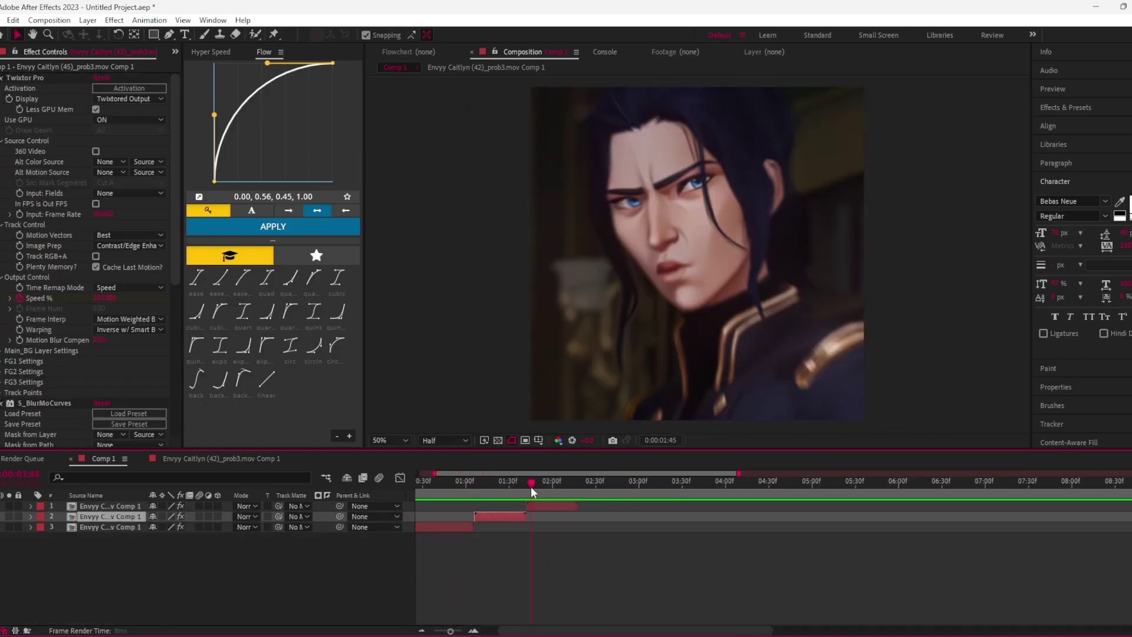
# - Preview the cuts, and add an adjustment layer above the second clip
pyautogui.moveTo(530, 487); pyautogui.dragTo(474, 487)
pyautogui.press('space')
pyautogui.click(87, 20)
pyautogui.moveTo(103, 31)
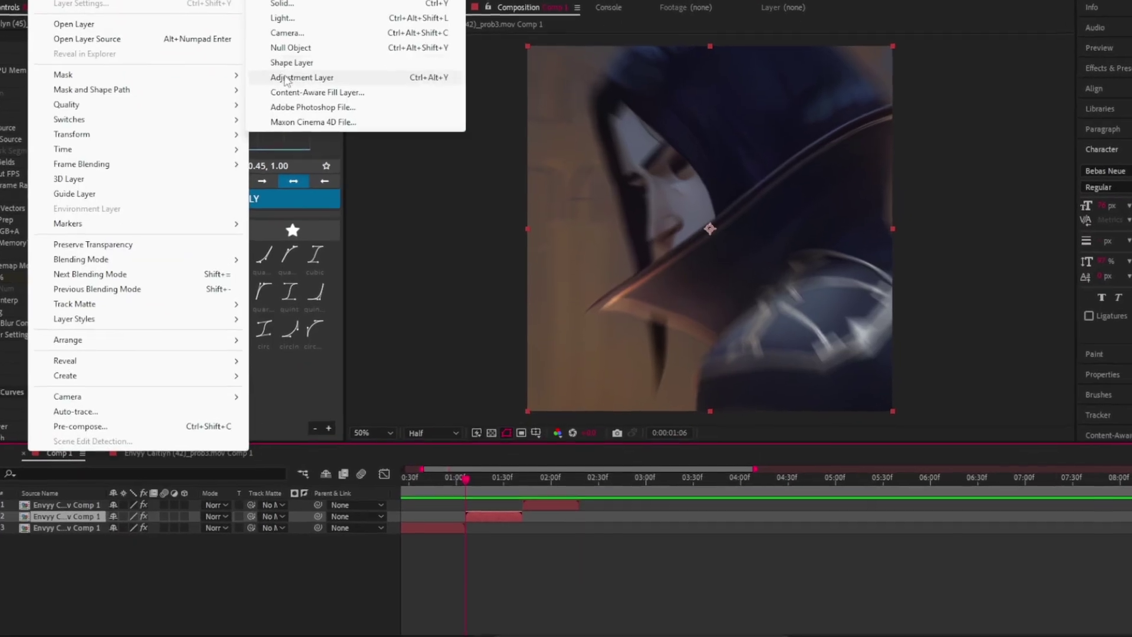
pyautogui.click(312, 112)
# - Split the adjustment layer at about 0:00:01:02, shortly before the first cut, and delete the earlier part
pyautogui.scroll(3, 450, 491)
pyautogui.moveTo(543, 476)
pyautogui.mouseDown()
pyautogui.moveTo(486, 487)
pyautogui.moveTo(602, 494)
pyautogui.moveTo(545, 483)
pyautogui.mouseUp()
pyautogui.hotkey('ctrl', 'shift', 'd')
pyautogui.press('capslock')
pyautogui.press('capslock')
pyautogui.click(477, 527)
pyautogui.press('Delete')
# - Split the adjustment layer at about 0:00:01:10, shortly after the first cut, delete the later part and select the remaining piece
pyautogui.click(610, 514)
pyautogui.hotkey('ctrl', 'shift', 'd')
pyautogui.press('Delete')
pyautogui.click(561, 512)
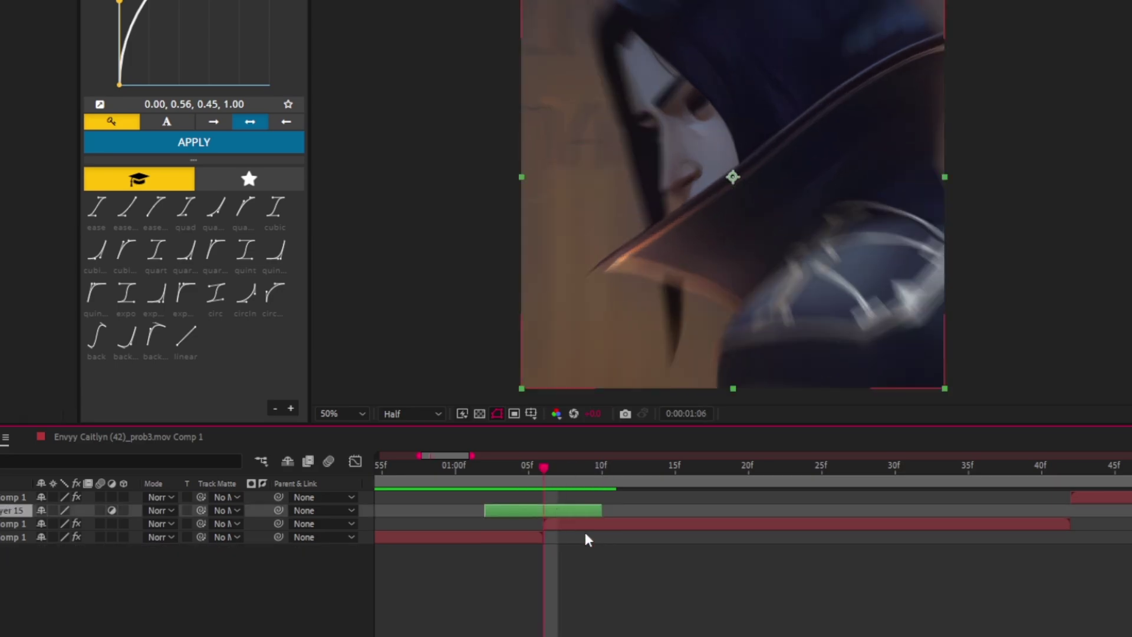
# - Apply CC Wide Time to the transition adjustment layer and keyframe its forward and backward steps at the first cut, setting 4
pyautogui.hotkey('ctrl', 'space')
pyautogui.write('cc wide ti')
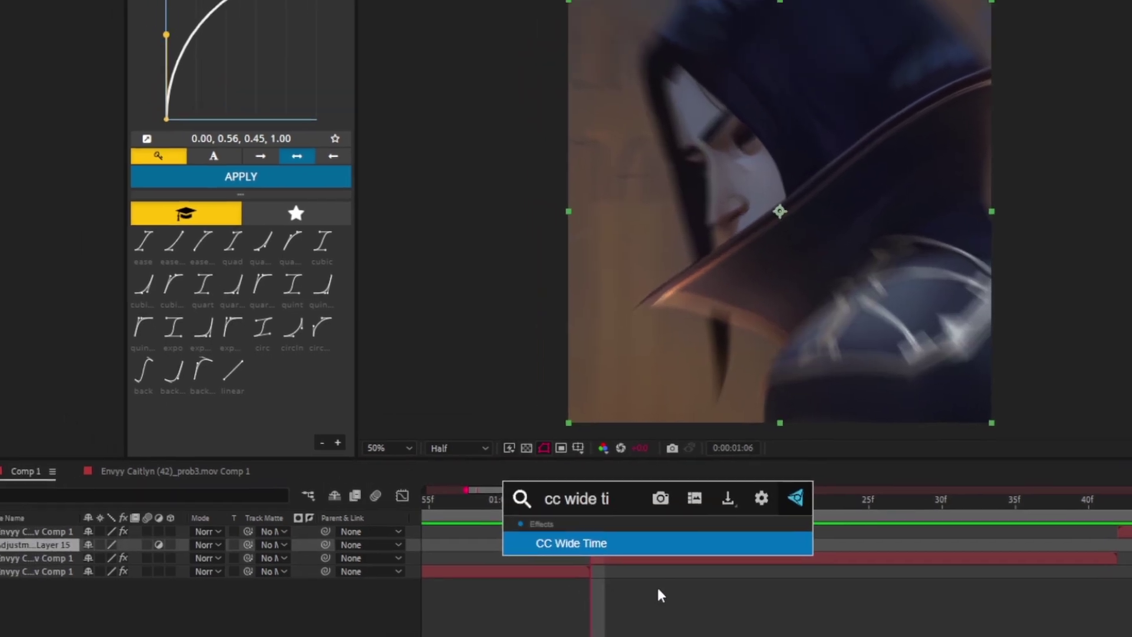
pyautogui.press('Return')
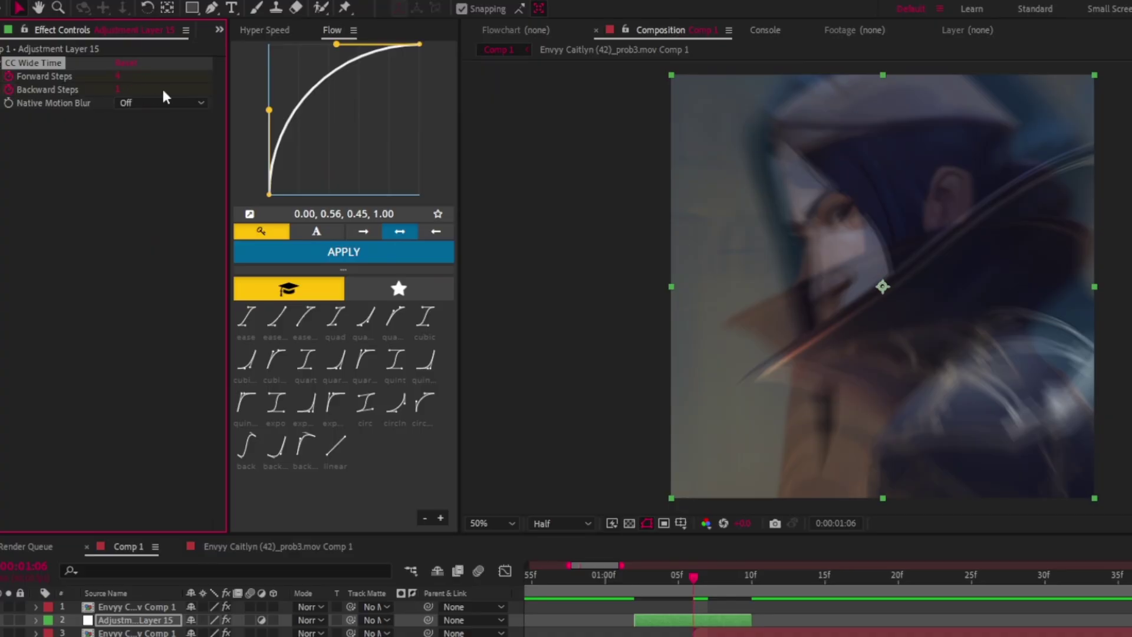
pyautogui.write('4')
pyautogui.press('Return')
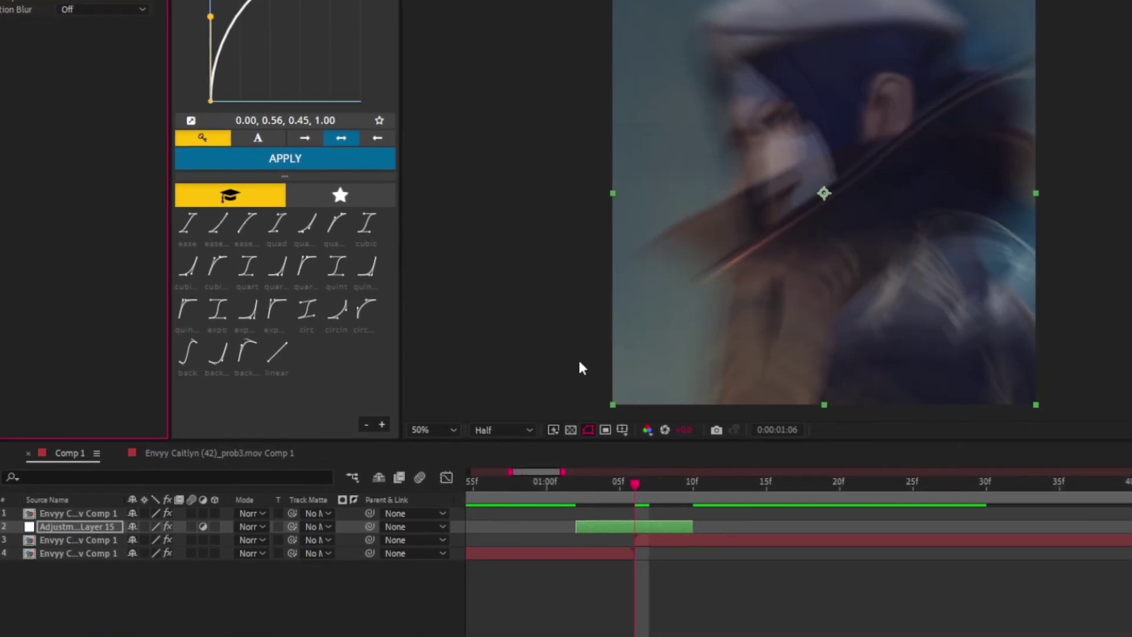
# - Set Forward Steps and Backward Steps to 0 at the adjustment layer's start, 0:00:01:02
pyautogui.moveTo(694, 580); pyautogui.dragTo(643, 598)
pyautogui.moveTo(614, 560); pyautogui.dragTo(605, 554)
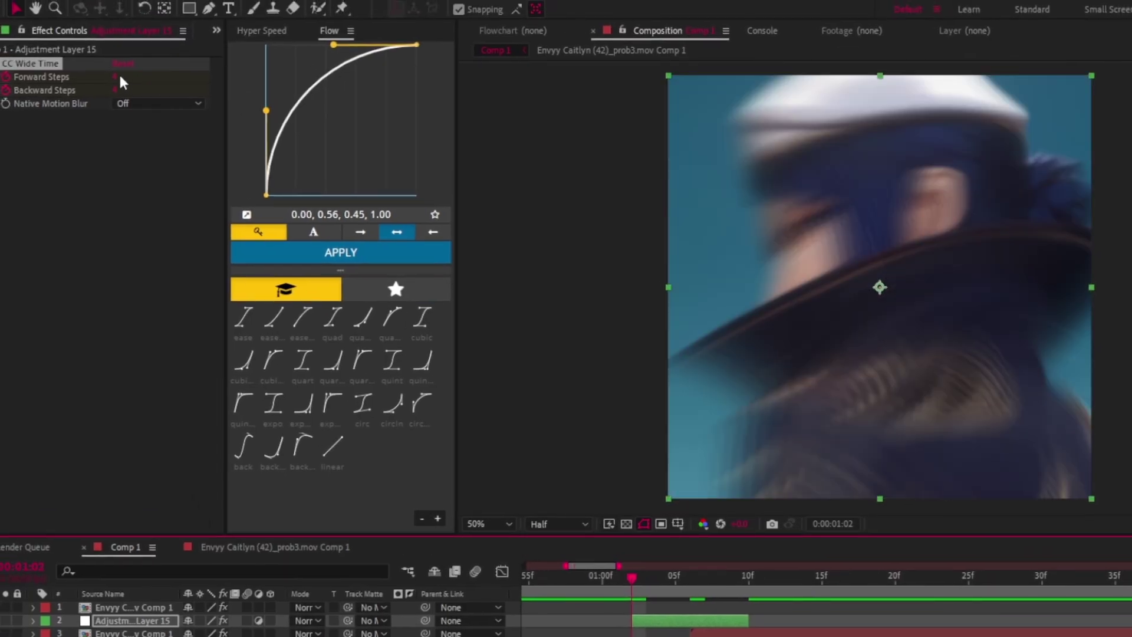
pyautogui.press('Return')
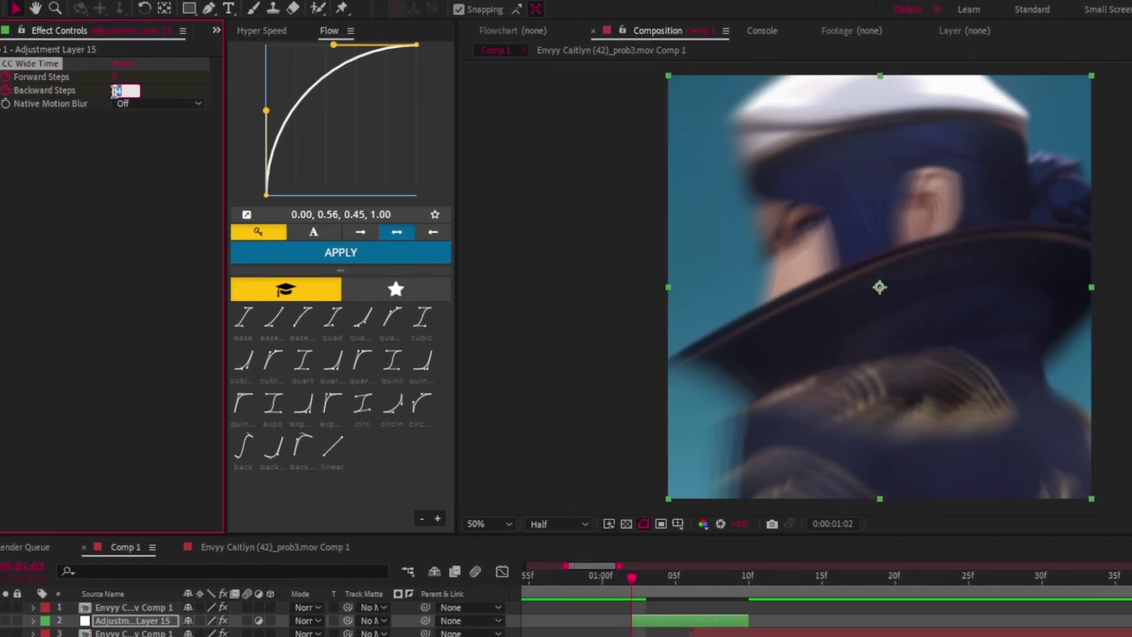
pyautogui.write('0')
pyautogui.press('Return')
# - Set Forward Steps and Backward Steps to 0 at the adjustment layer's end, 0:00:01:10
pyautogui.moveTo(634, 575); pyautogui.dragTo(751, 596)
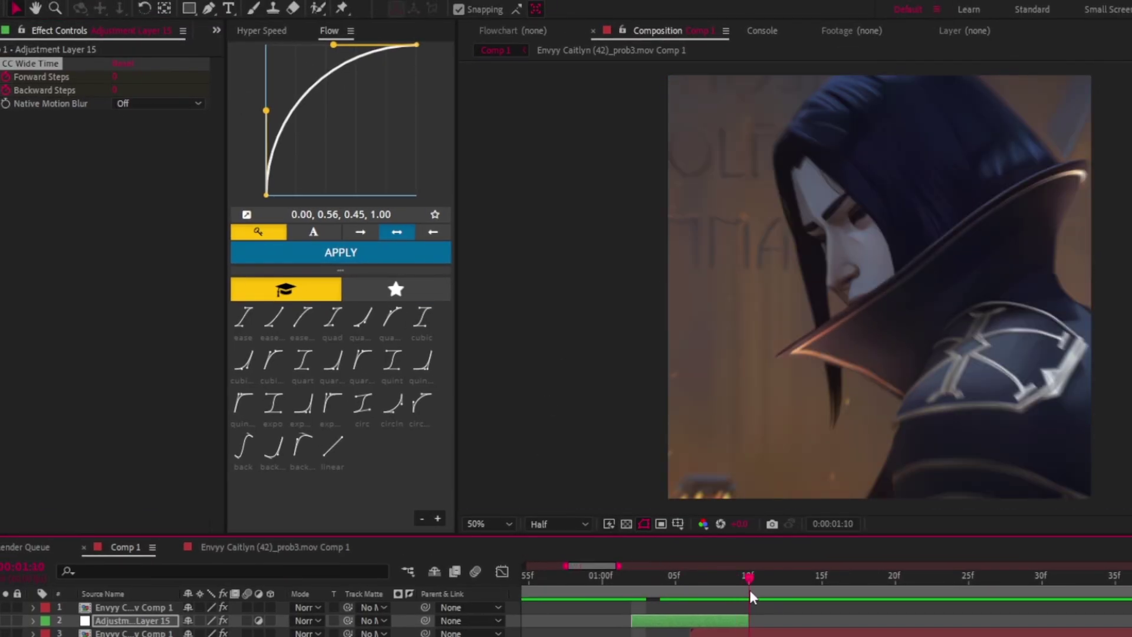
pyautogui.click(116, 76)
pyautogui.write('0')
pyautogui.press('Return')
pyautogui.write('0')
pyautogui.press('Return')
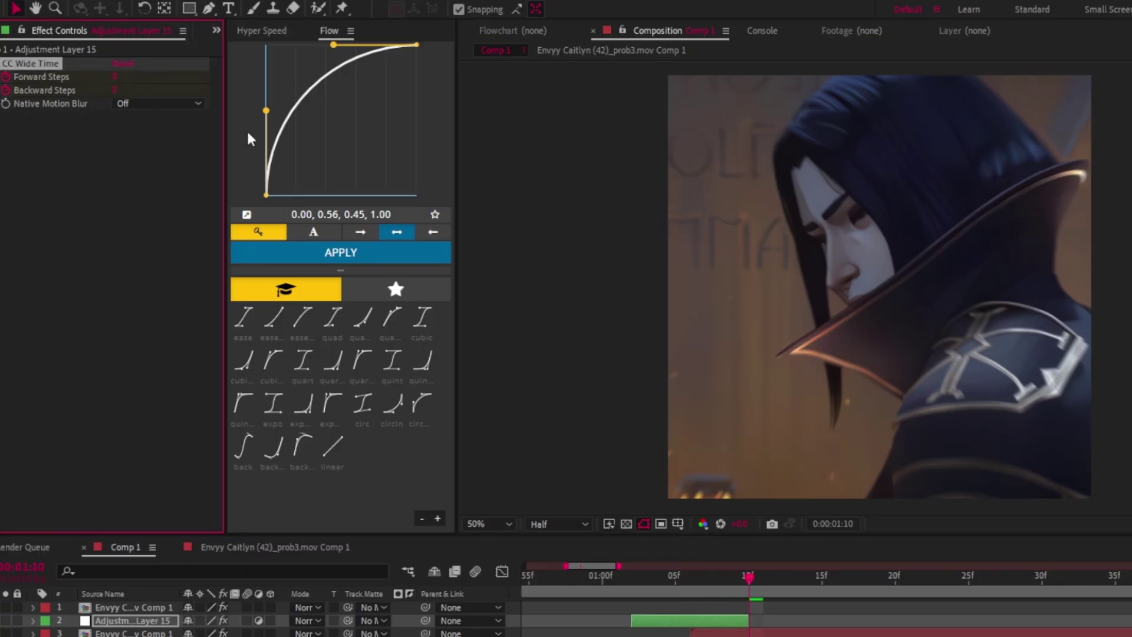
# - Duplicate the CC Wide Time adjustment layer, centre the copy over the second cut above the third clip, and preview the transitions
pyautogui.scroll(-4, 728, 633)
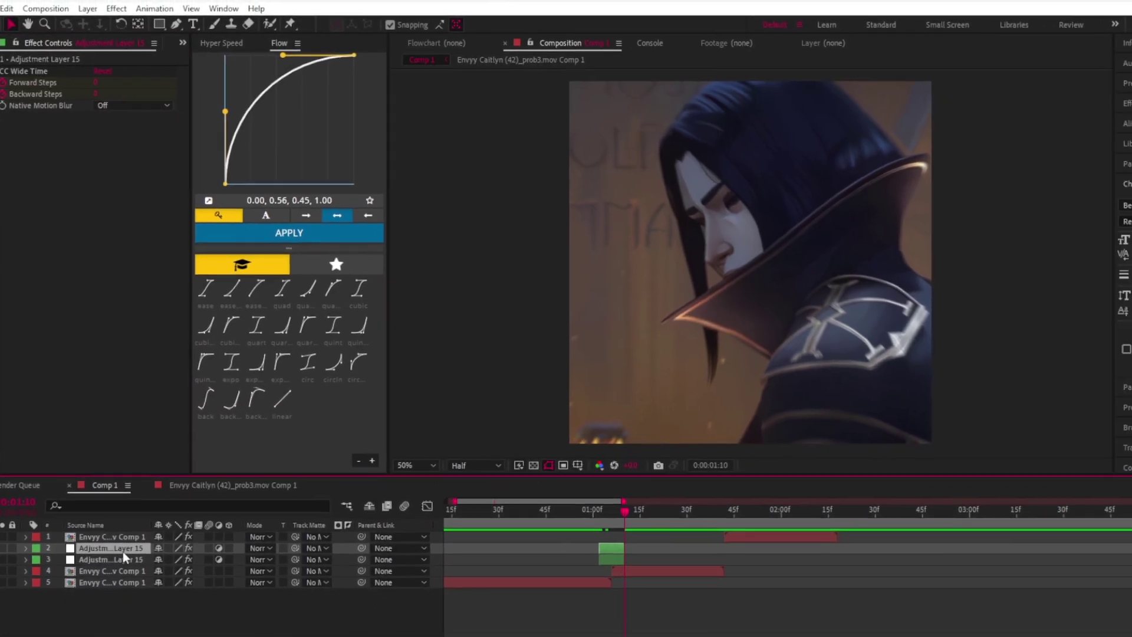
pyautogui.hotkey('ctrl', 'd')
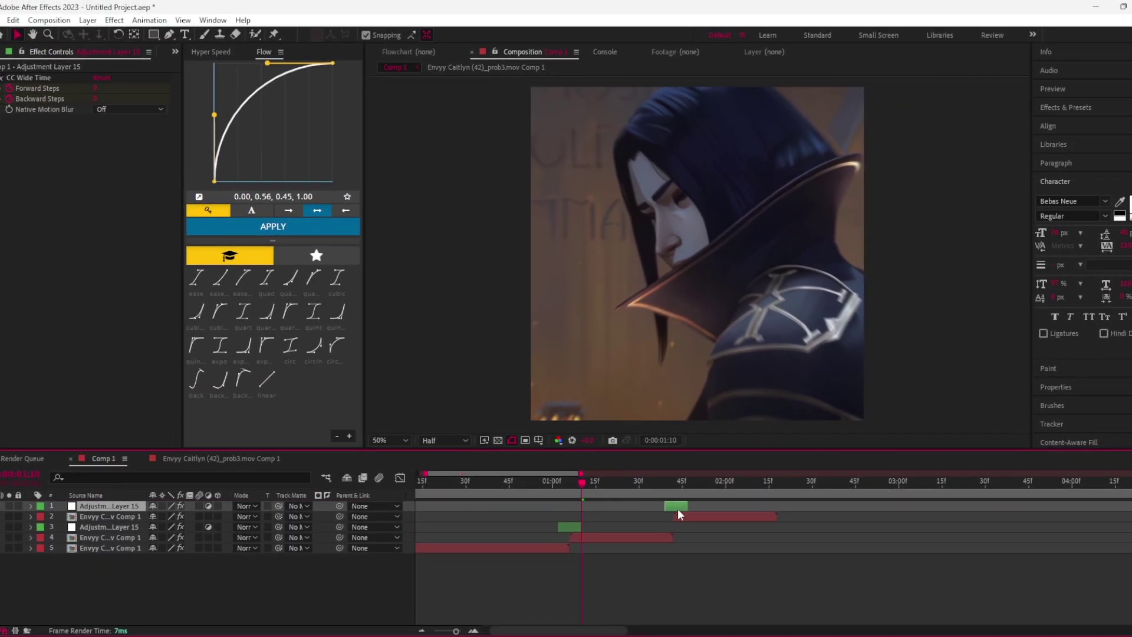
pyautogui.scroll(2, 678, 507)
pyautogui.press('u')
pyautogui.moveTo(709, 508); pyautogui.dragTo(699, 508)
pyautogui.press('u')
pyautogui.keyDown('alt'); pyautogui.scroll(-5, 697, 504); pyautogui.keyUp('alt')
pyautogui.moveTo(592, 481); pyautogui.dragTo(659, 512)
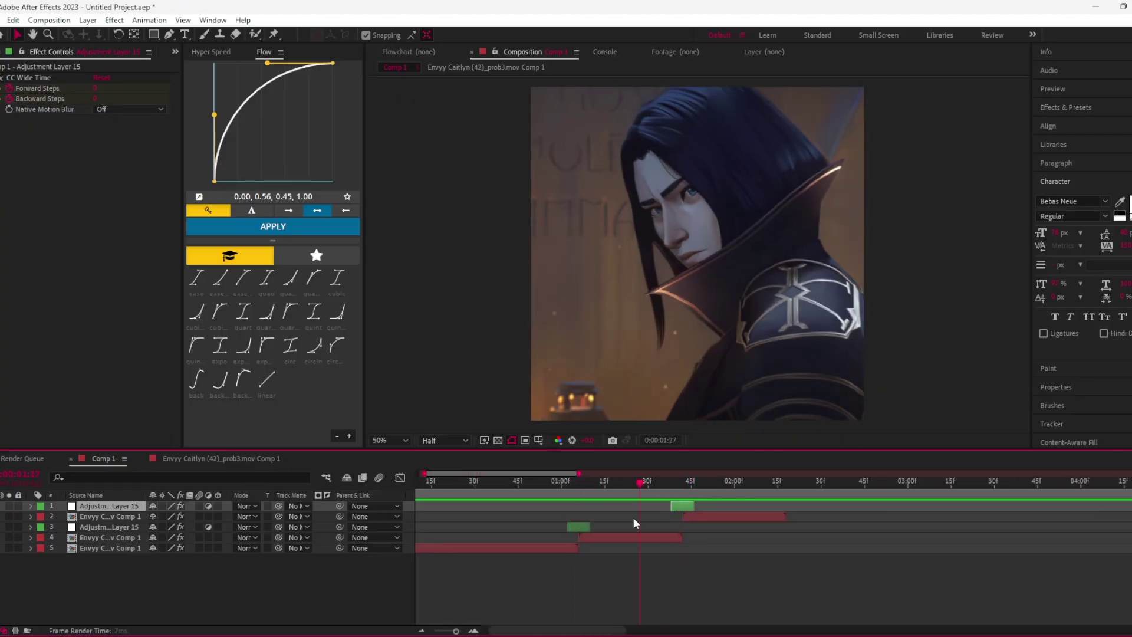
pyautogui.press('space')
pyautogui.keyDown('alt'); pyautogui.scroll(-2, 540, 517); pyautogui.keyUp('alt')
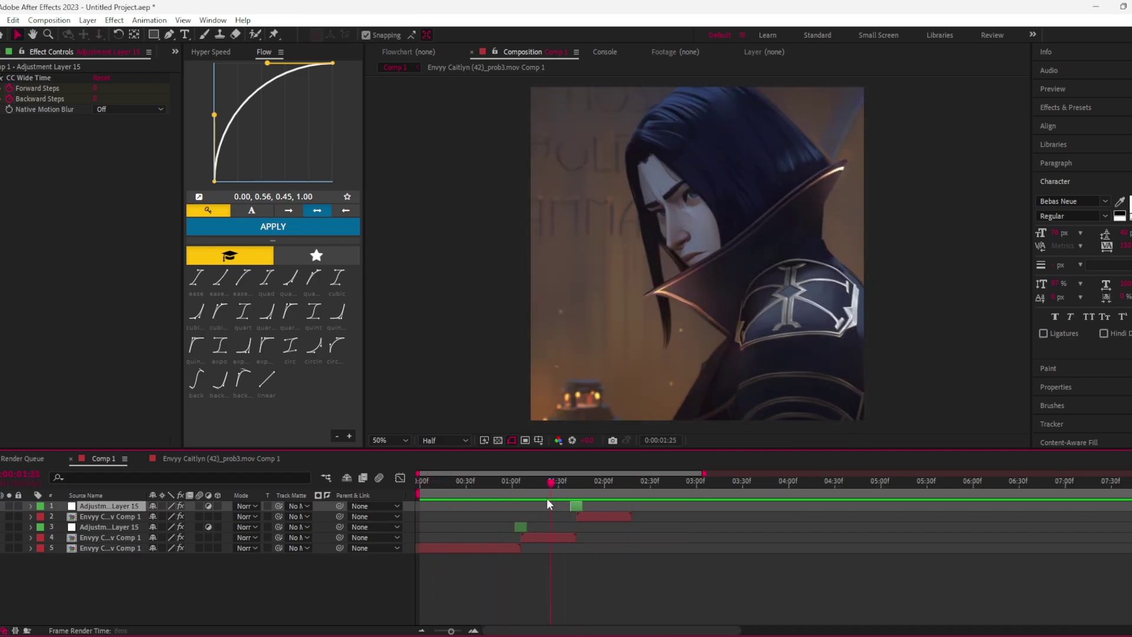
# - Add an adjustment layer starting at the first cut, 0:00:01:06, and trim its end to 0:00:01:29
pyautogui.click(540, 526)
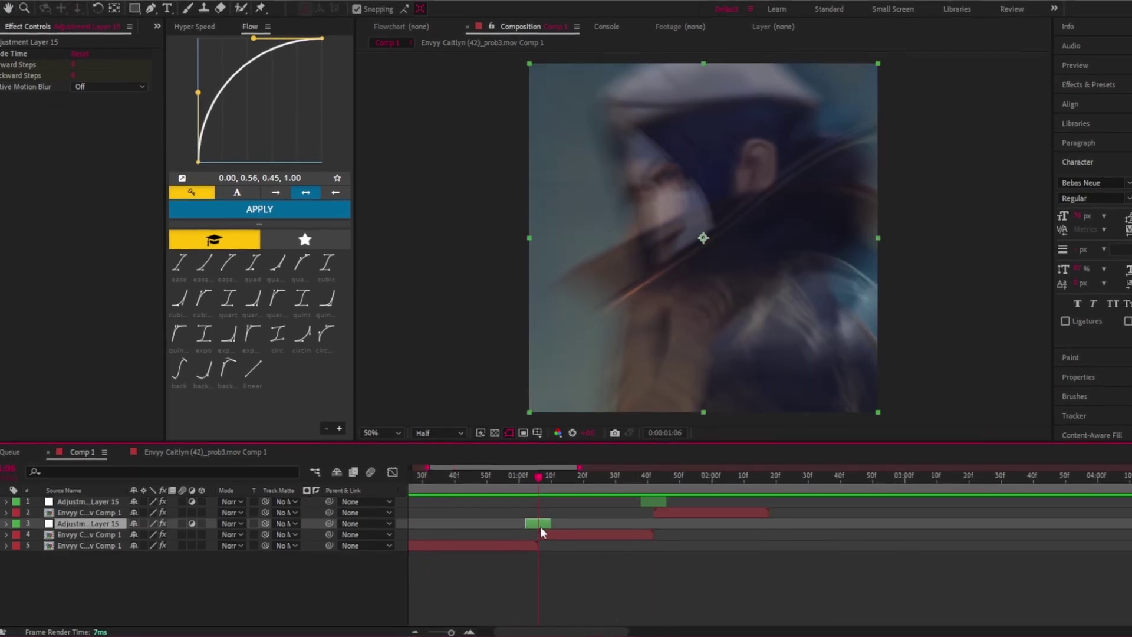
pyautogui.click(87, 20)
pyautogui.moveTo(71, 0)
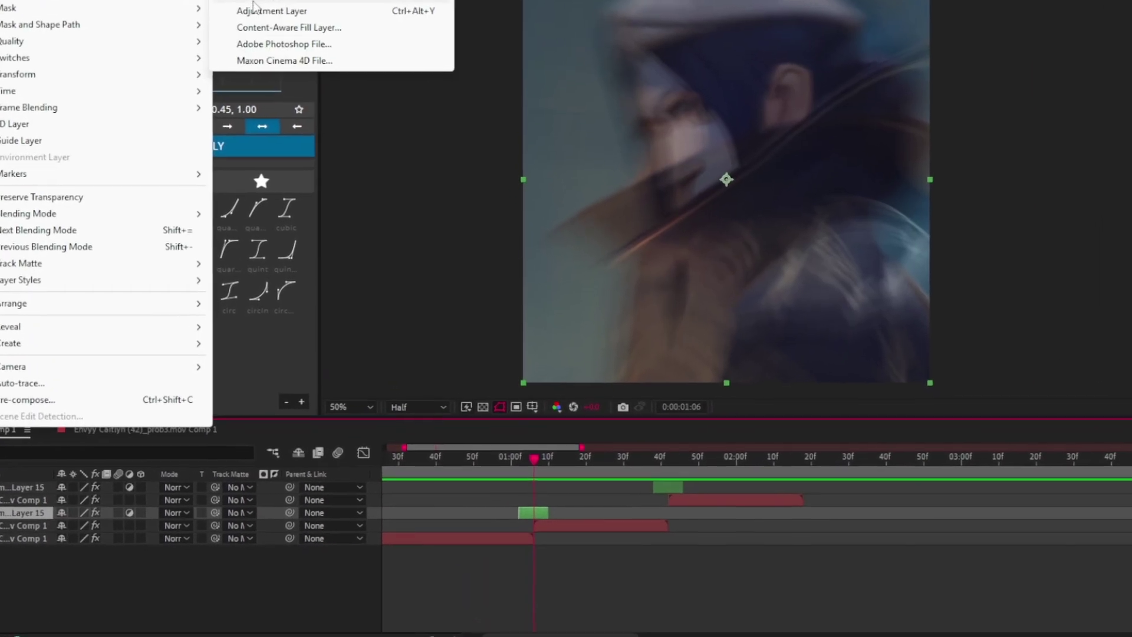
pyautogui.click(278, 53)
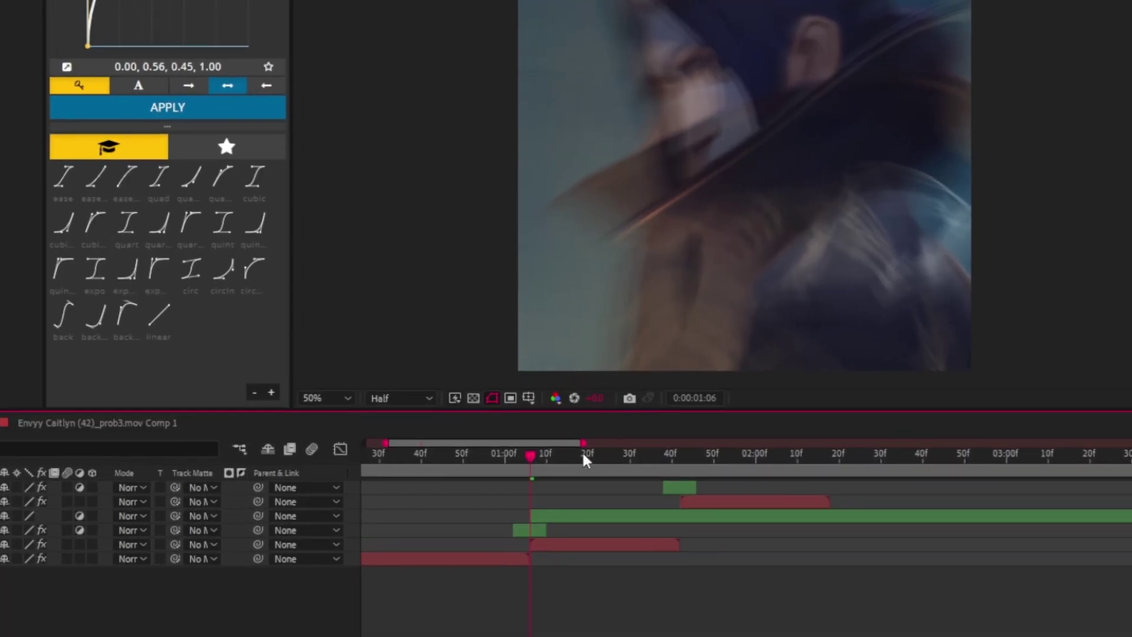
pyautogui.click(560, 467)
pyautogui.scroll(1, 551, 470)
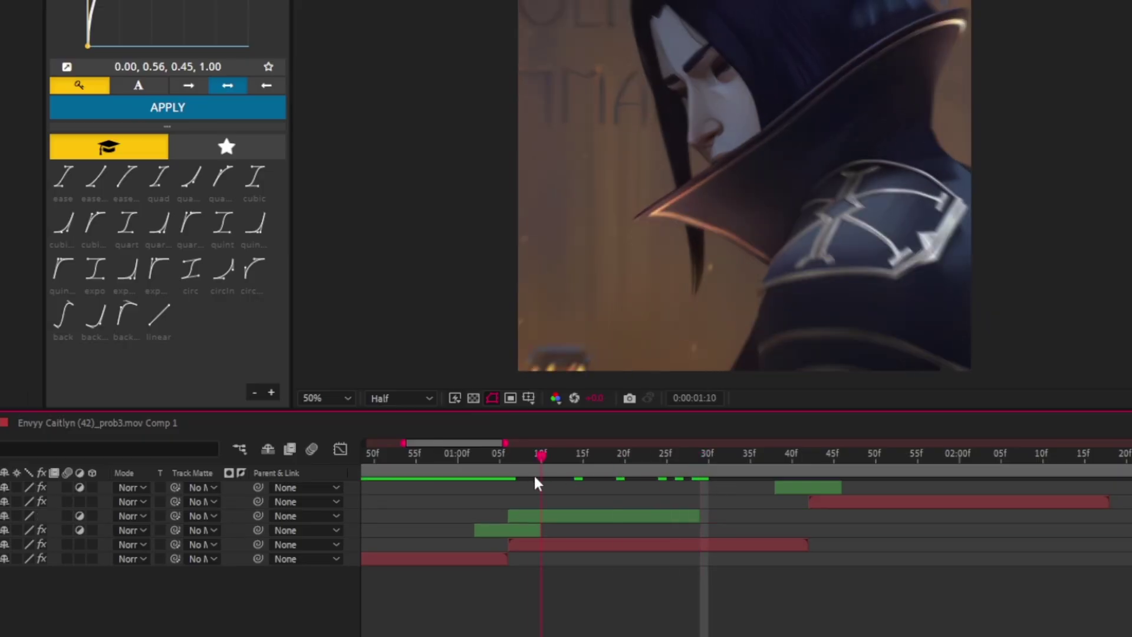
# - Apply S_Shake to the new adjustment layer and start keyframing Amplitude and Frequency at 0:00:01:06
pyautogui.moveTo(535, 479); pyautogui.dragTo(509, 485)
pyautogui.click(564, 517)
pyautogui.scroll(-2, 604, 521)
pyautogui.hotkey('ctrl', 'space')
pyautogui.write('s')
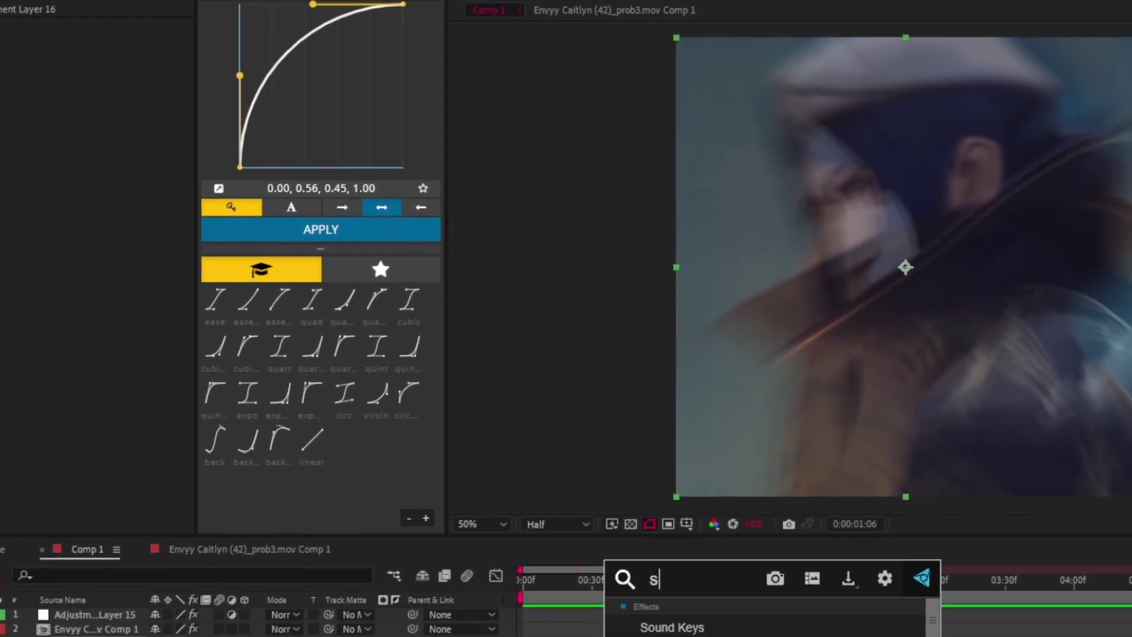
pyautogui.write('hake')
pyautogui.press('Return')
pyautogui.click(10, 179)
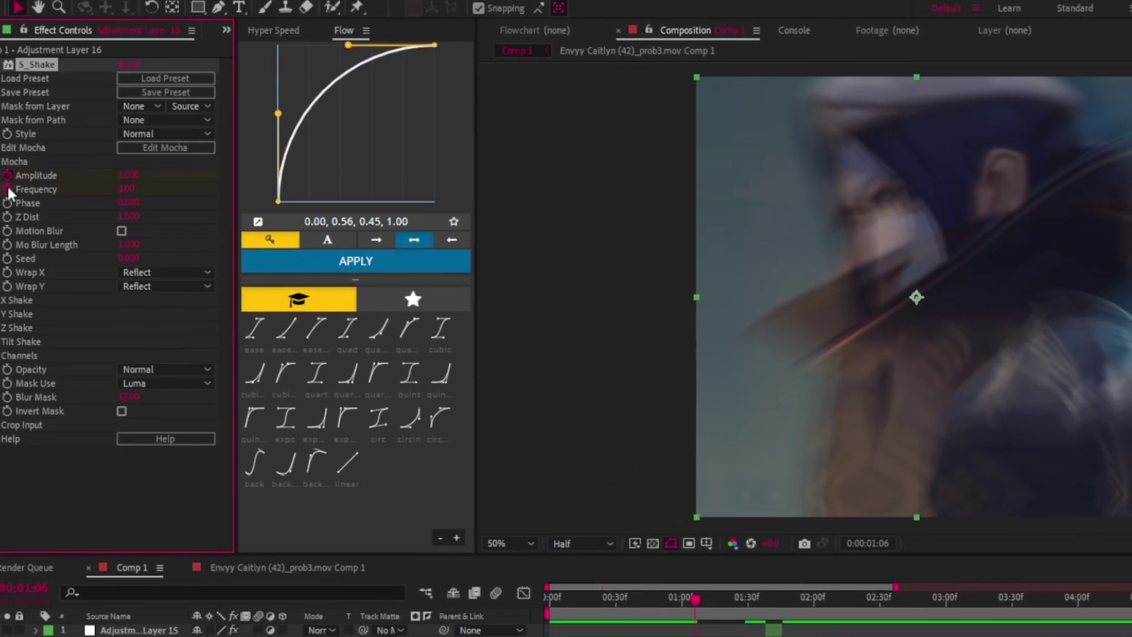
pyautogui.click(10, 193)
# - Adjust the shake's Amplitude and Frequency at the first cut and preview the movement
pyautogui.scroll(2, 625, 622)
pyautogui.moveTo(112, 173)
pyautogui.mouseDown()
pyautogui.moveTo(121, 171)
pyautogui.moveTo(111, 158)
pyautogui.moveTo(105, 166)
pyautogui.mouseUp()
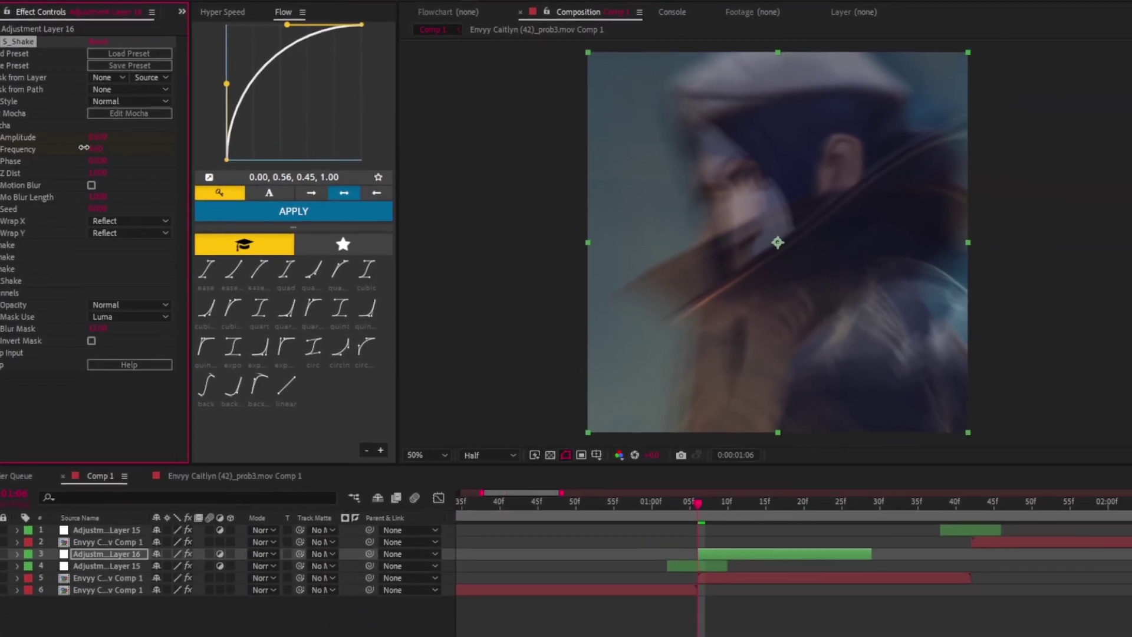
pyautogui.moveTo(688, 495); pyautogui.dragTo(655, 479)
pyautogui.moveTo(111, 143); pyautogui.dragTo(141, 145)
pyautogui.press('space')
# - Set the shake's Amplitude and Frequency to 0 at the layer's end, 0:00:01:29
pyautogui.moveTo(876, 537); pyautogui.dragTo(913, 542)
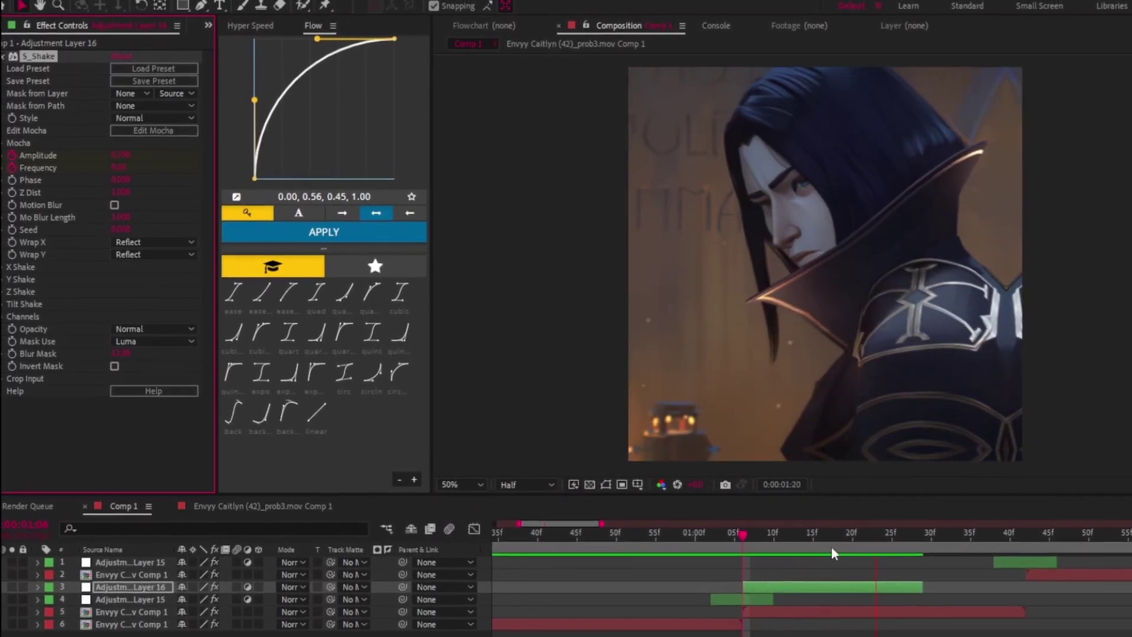
pyautogui.write('0')
pyautogui.press('Return')
pyautogui.click(122, 171)
pyautogui.write('0')
pyautogui.press('Return')
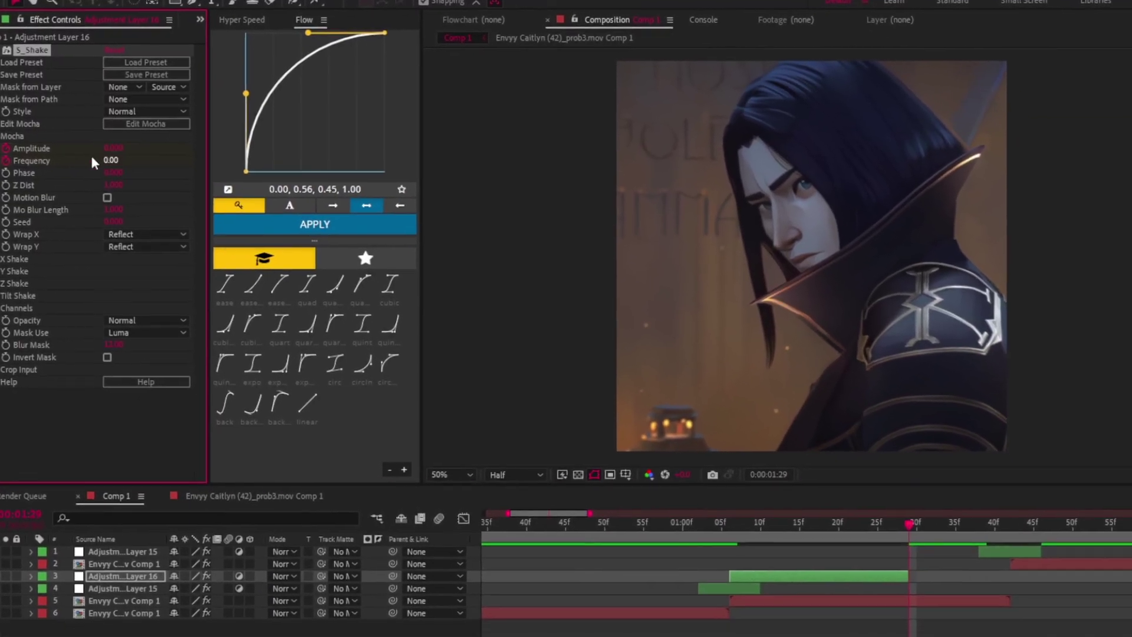
# - Turn on Motion Blur in S_Shake, ease the Amplitude and Frequency keyframes, and preview the shake
pyautogui.click(107, 198)
pyautogui.press('u')
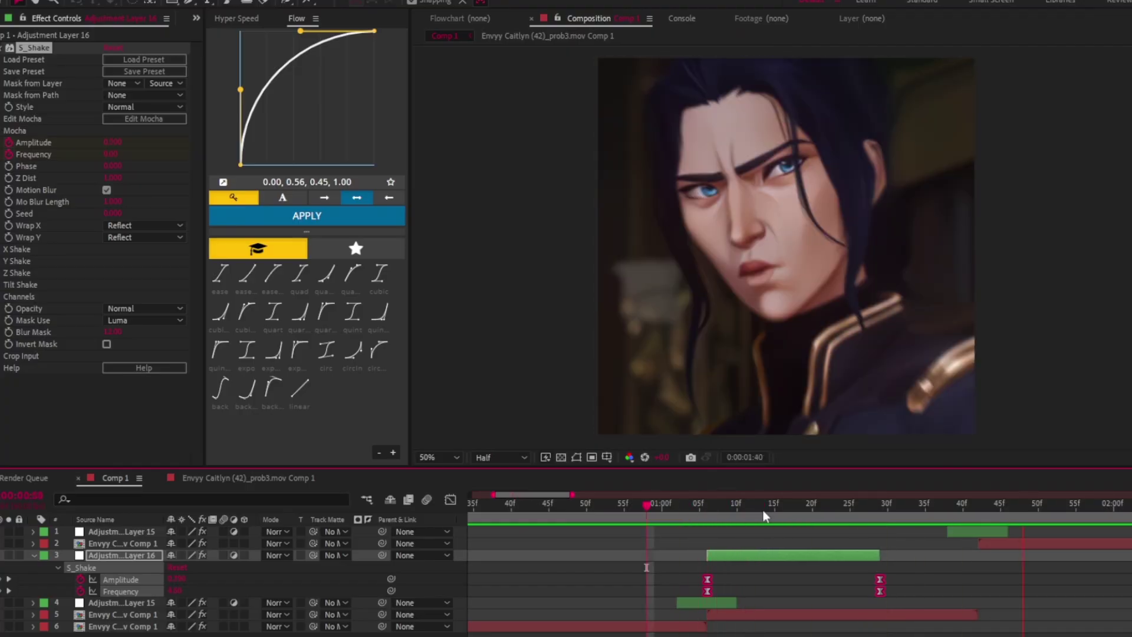
pyautogui.scroll(-2, 718, 534)
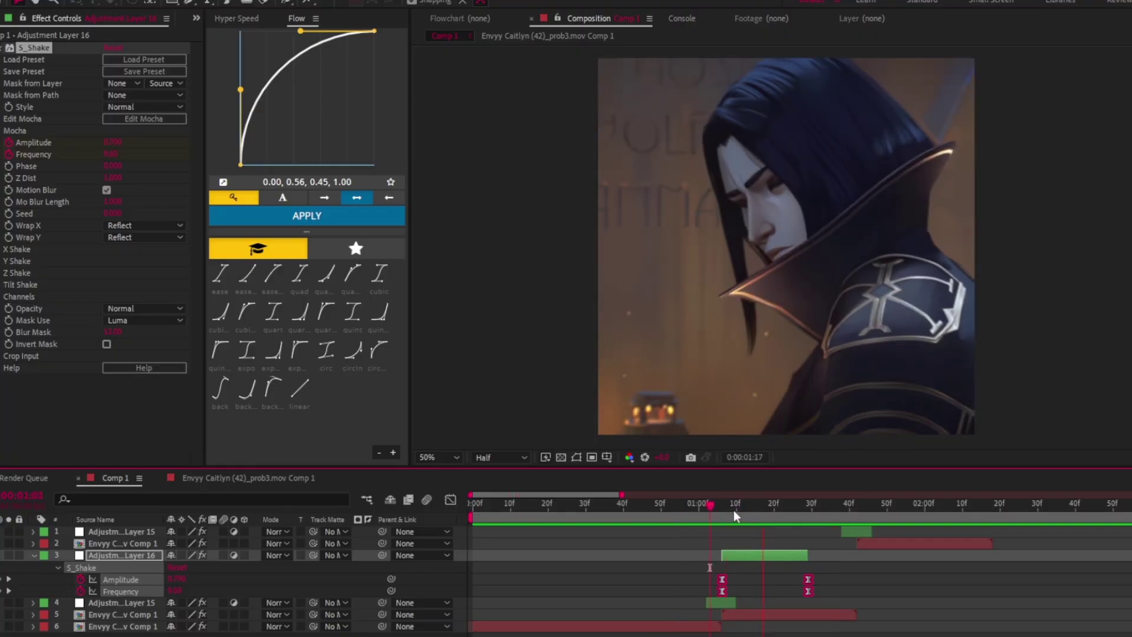
# - Readjust the shake's Amplitude on its first keyframe at 0:00:01:06 and preview the result
pyautogui.click(722, 513)
pyautogui.scroll(2, 738, 579)
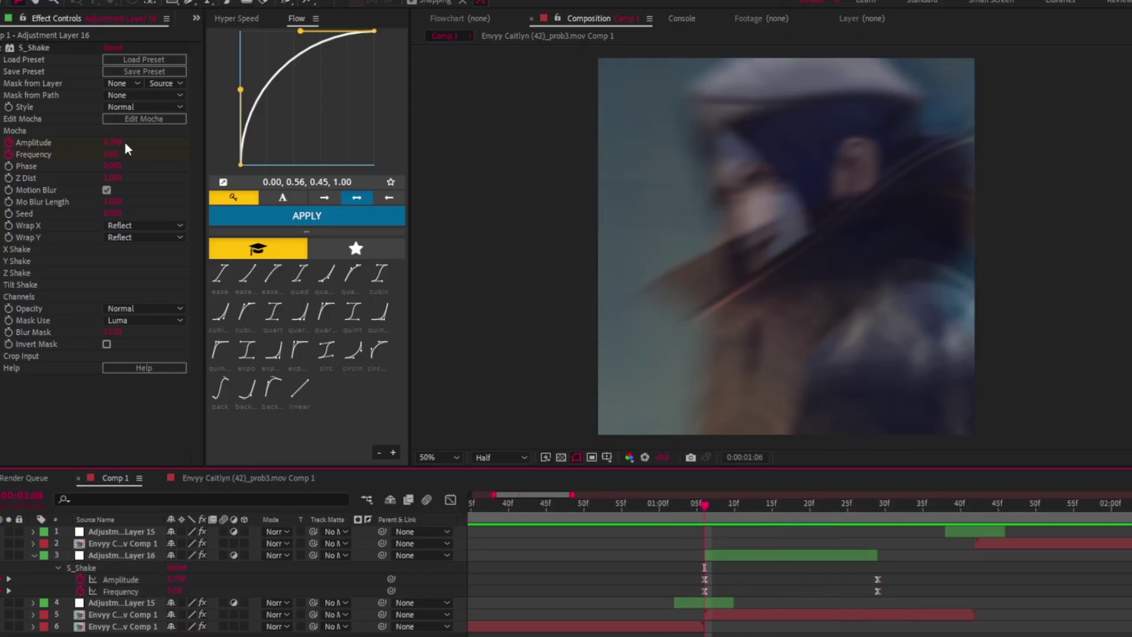
pyautogui.moveTo(110, 145); pyautogui.dragTo(116, 146)
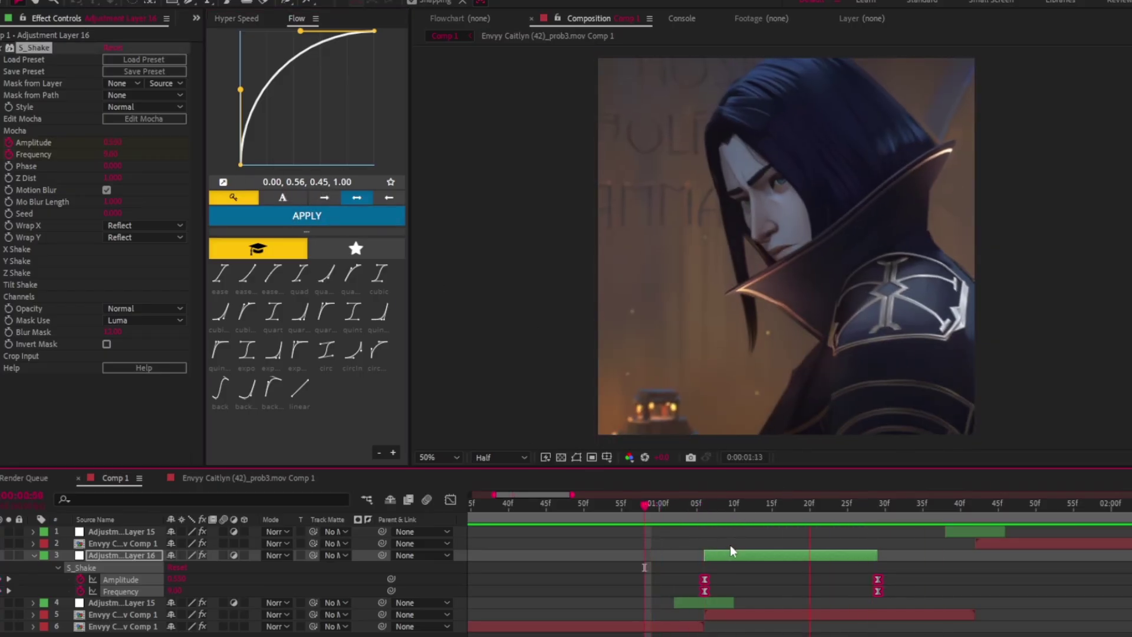
pyautogui.scroll(-2, 693, 519)
# - Collapse the shake layer's properties and add another adjustment layer above it
pyautogui.click(686, 515)
pyautogui.click(694, 556)
pyautogui.press('u')
pyautogui.click(99, 1)
pyautogui.moveTo(121, 2)
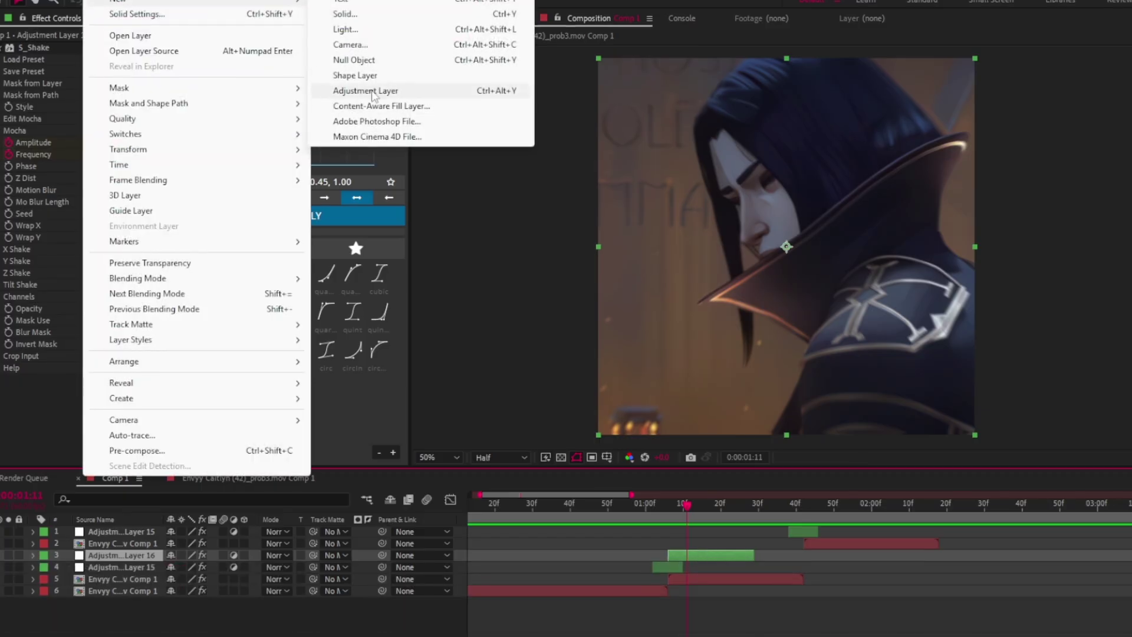
pyautogui.click(379, 92)
# - Trim the newest adjustment layer so it runs from 0:00:00:56 to 0:00:01:29
pyautogui.scroll(1, 691, 563)
pyautogui.moveTo(669, 502); pyautogui.dragTo(565, 531)
pyautogui.hotkey('ctrl', 'shift', 'd')
pyautogui.click(509, 537)
pyautogui.press('Delete')
pyautogui.moveTo(535, 472); pyautogui.dragTo(595, 496)
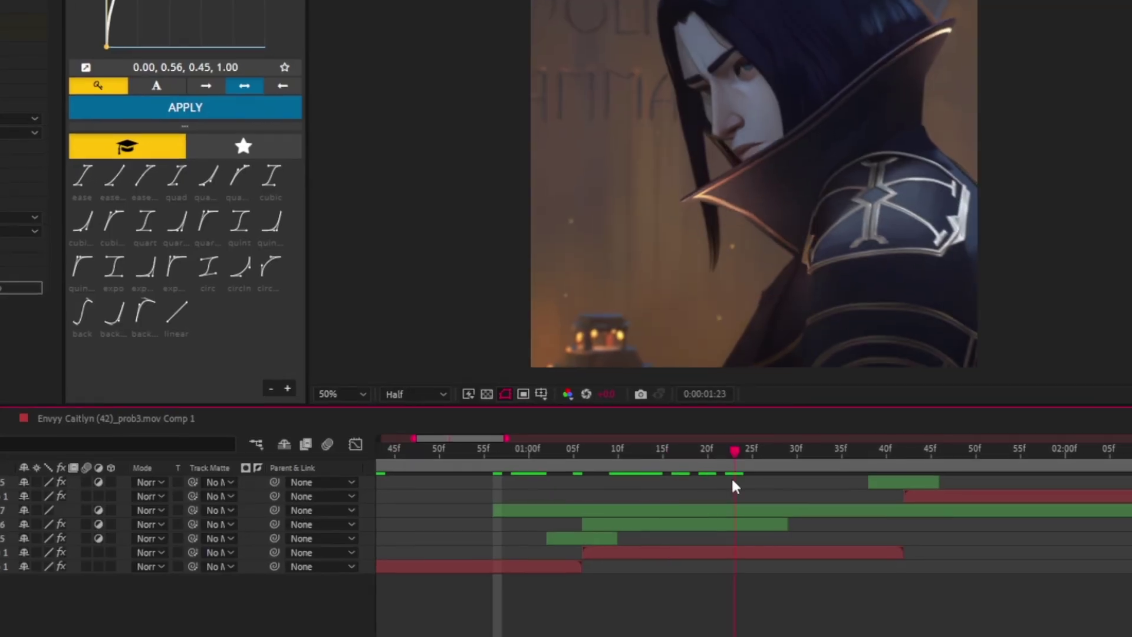
pyautogui.hotkey('ctrl', 'shift', 'd')
pyautogui.press('Delete')
# - Apply the Exposure effect to the trimmed adjustment layer and keyframe Exposure at 1.69 at the first cut, 0:00:01:06
pyautogui.click(603, 540)
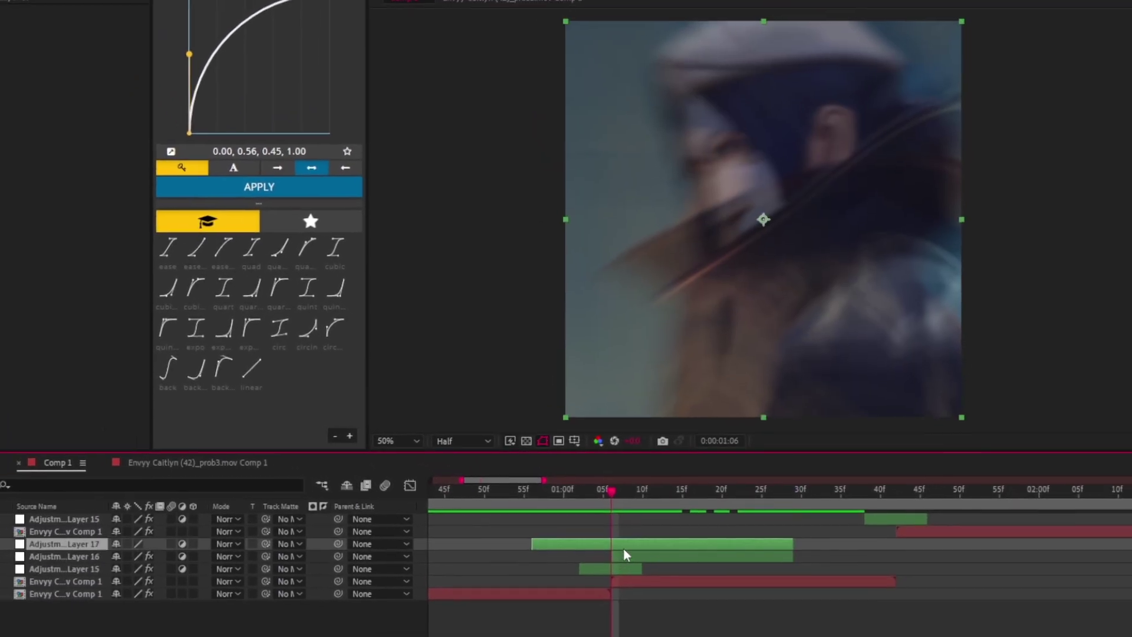
pyautogui.hotkey('ctrl', 'space')
pyautogui.write('expo')
pyautogui.press('Return')
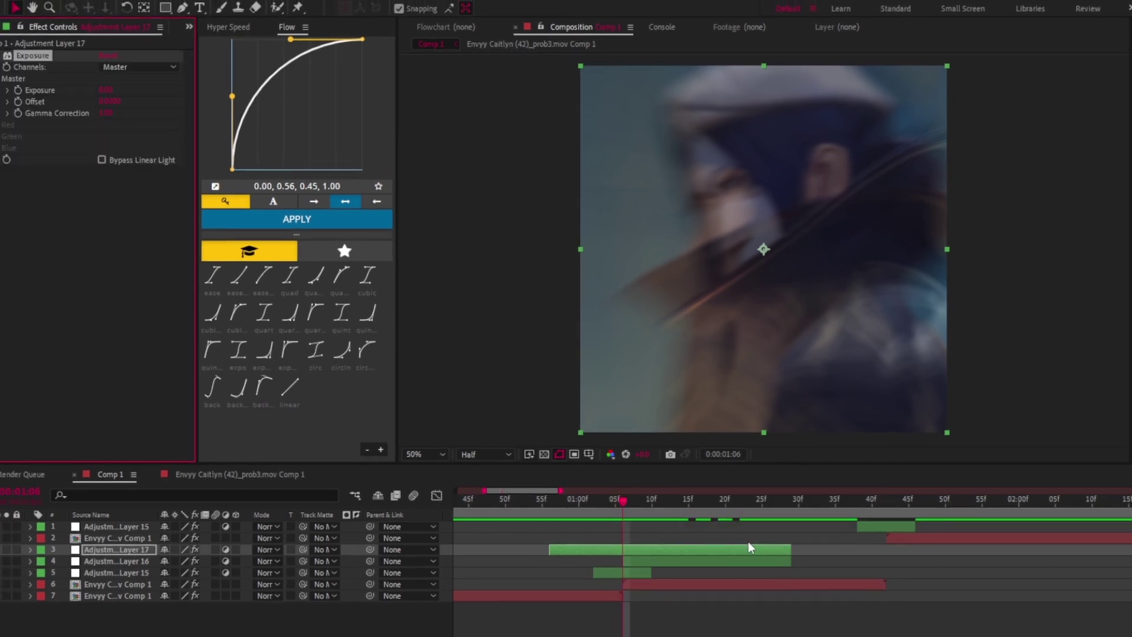
pyautogui.moveTo(105, 91); pyautogui.dragTo(236, 105)
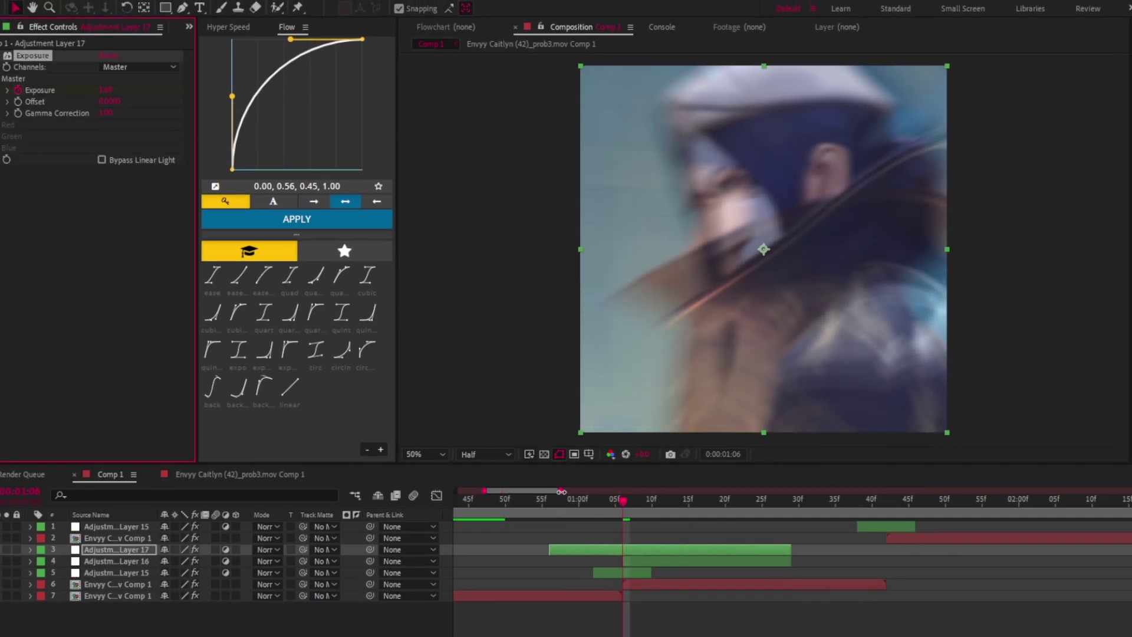
# - Set Exposure to 0 at the adjustment layer's start, 0:00:00:56, and at its end, 0:00:01:29
pyautogui.click(551, 500)
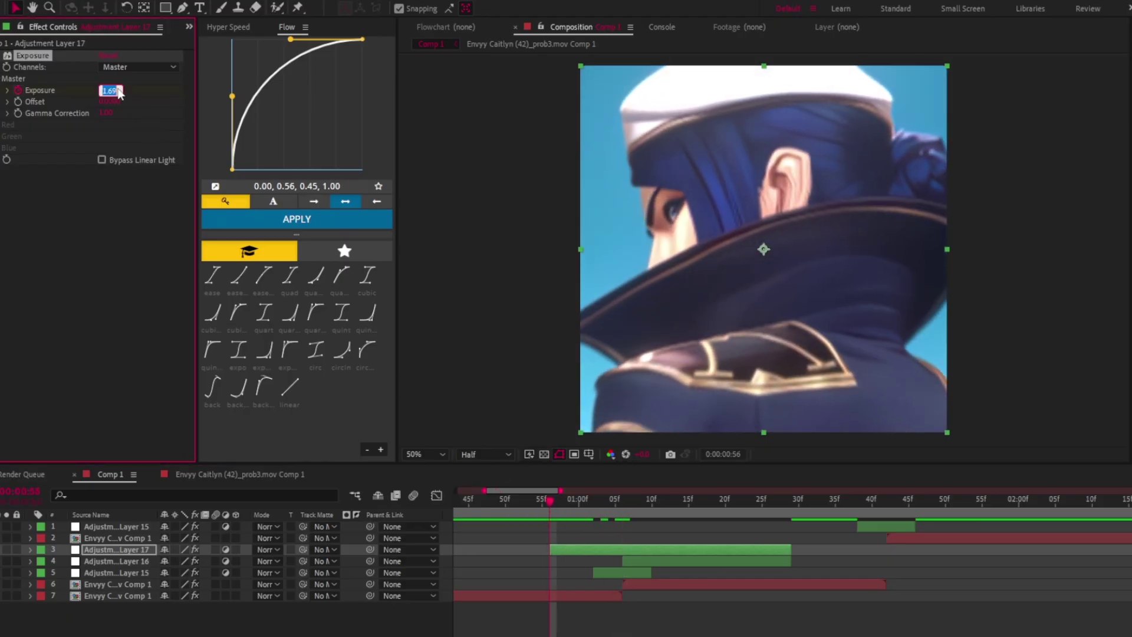
pyautogui.moveTo(678, 504); pyautogui.dragTo(793, 512)
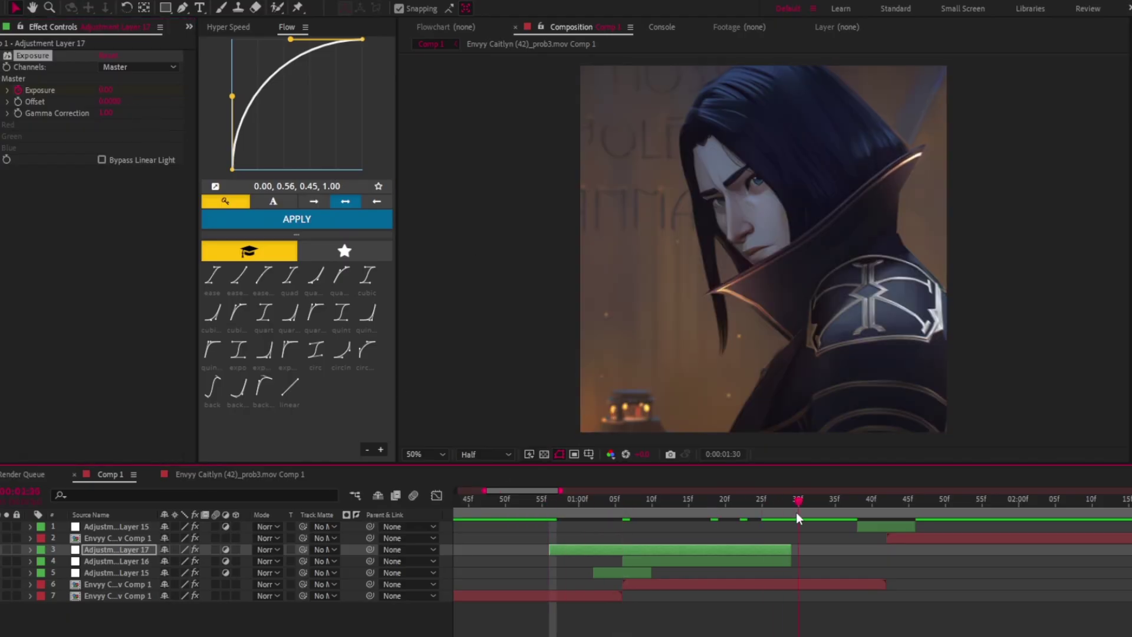
pyautogui.write('0')
pyautogui.press('Return')
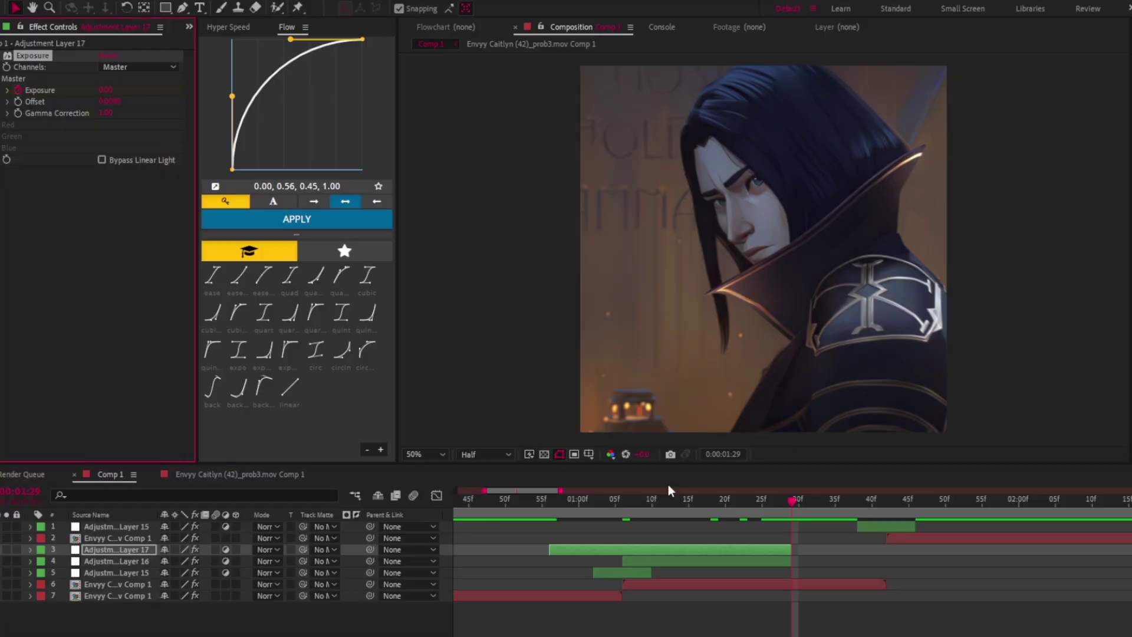
# - Reshape the eased Exposure curve in the graph editor into a sharp peak at the cut and preview the flash
pyautogui.press('u')
pyautogui.click(441, 497)
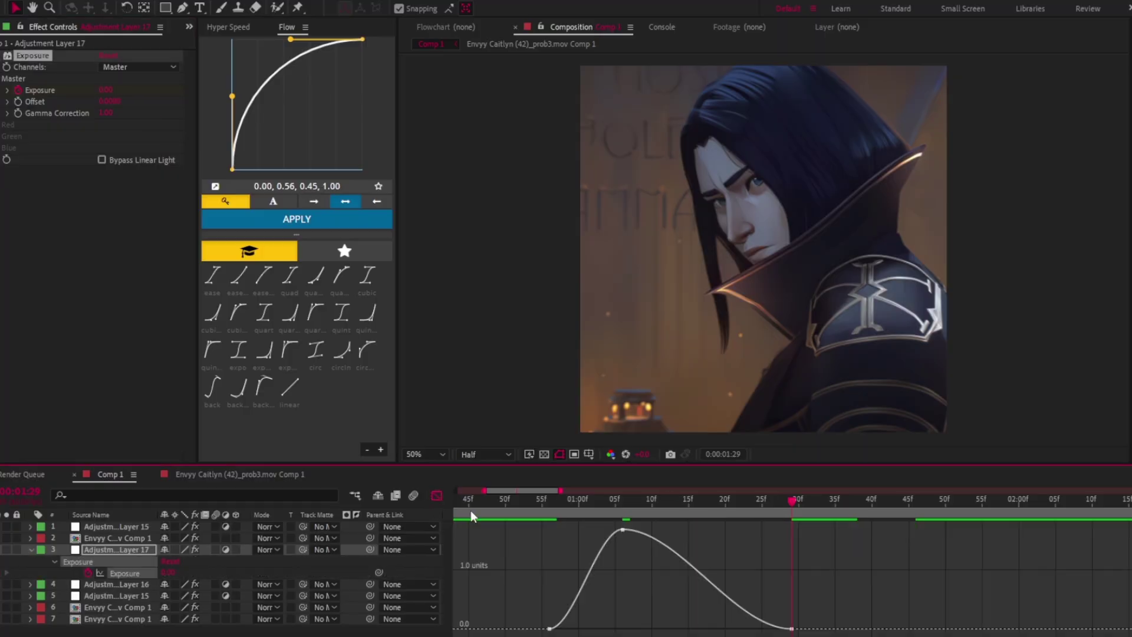
pyautogui.moveTo(611, 599); pyautogui.dragTo(605, 599)
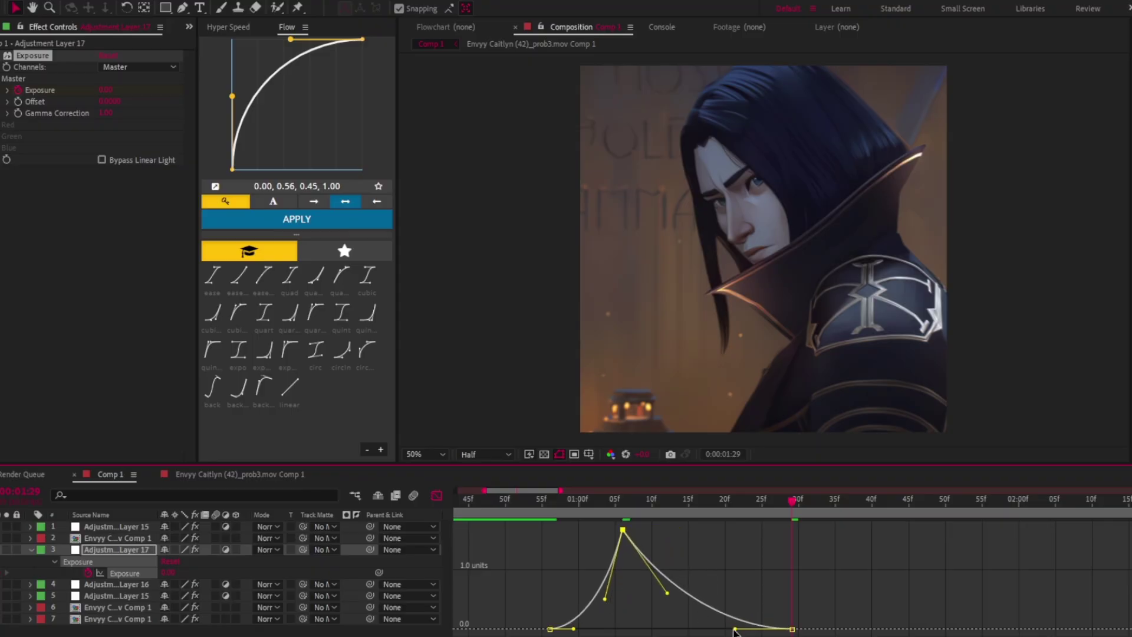
pyautogui.moveTo(653, 501); pyautogui.dragTo(535, 520)
pyautogui.press('space')
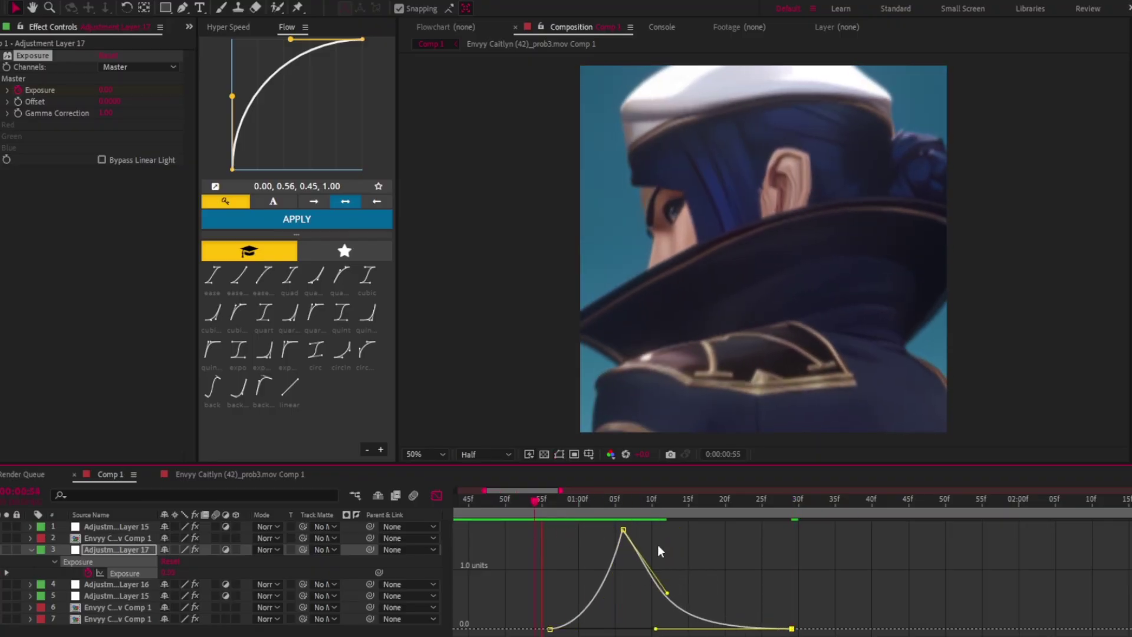
# - Preview the exposure flash at the first cut and return to the layer bar view
pyautogui.scroll(-1, 669, 512)
pyautogui.press('space')
pyautogui.press('space')
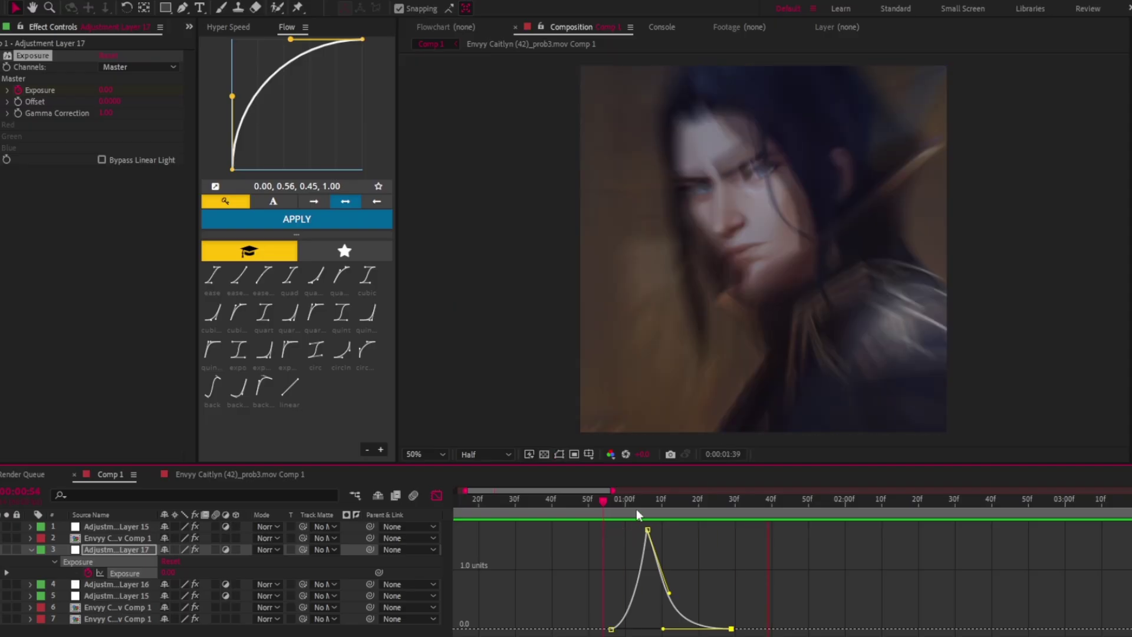
pyautogui.click(436, 495)
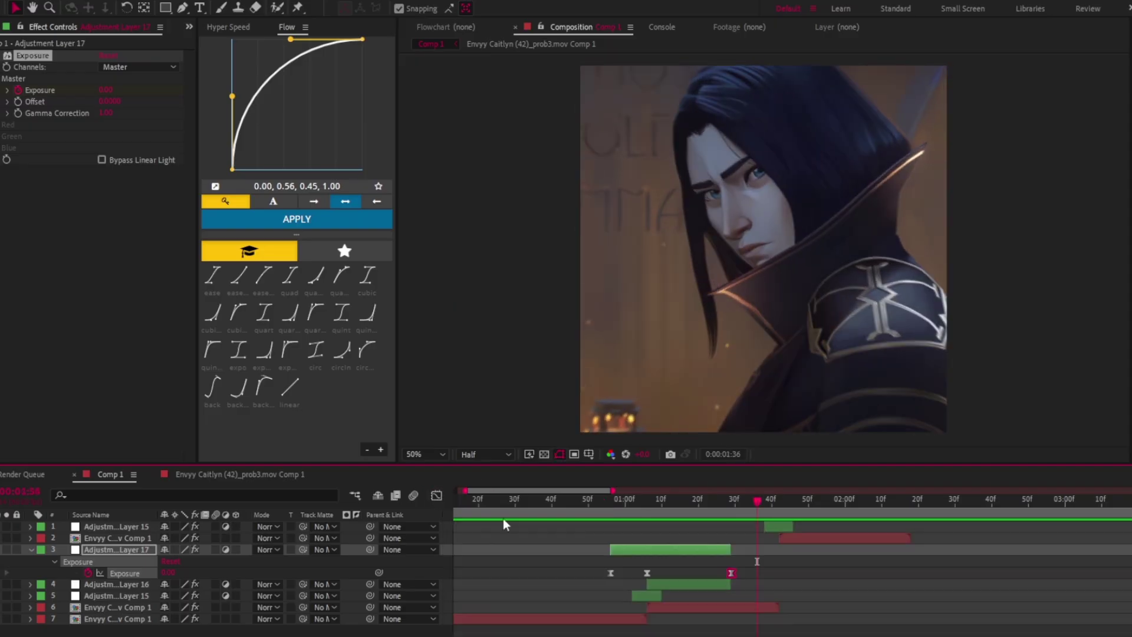
# - Duplicate the Exposure and S_Shake adjustment layers, stack the copies on top and align them with the second cut at 0:00:01:42
pyautogui.click(658, 551)
pyautogui.press('u')
pyautogui.scroll(-1, 657, 553)
pyautogui.click(656, 560)
pyautogui.keyDown('ctrl'); pyautogui.click(657, 551); pyautogui.keyUp('ctrl')
pyautogui.hotkey('ctrl', 'd')
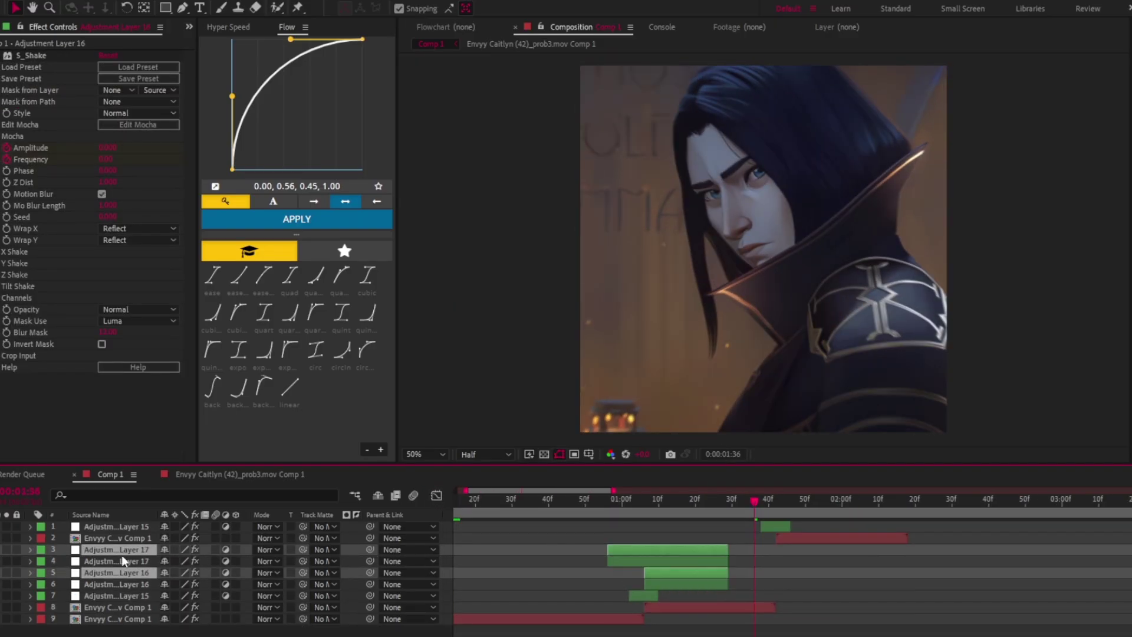
pyautogui.moveTo(121, 544); pyautogui.dragTo(115, 525)
pyautogui.moveTo(674, 532); pyautogui.dragTo(886, 537)
pyautogui.keyDown('alt'); pyautogui.scroll(3, 770, 534); pyautogui.keyUp('alt')
pyautogui.keyDown('alt'); pyautogui.scroll(-3, 771, 553); pyautogui.keyUp('alt')
# - Preview the copied shake and flash at the second cut and check the layers' keyframes
pyautogui.press('space')
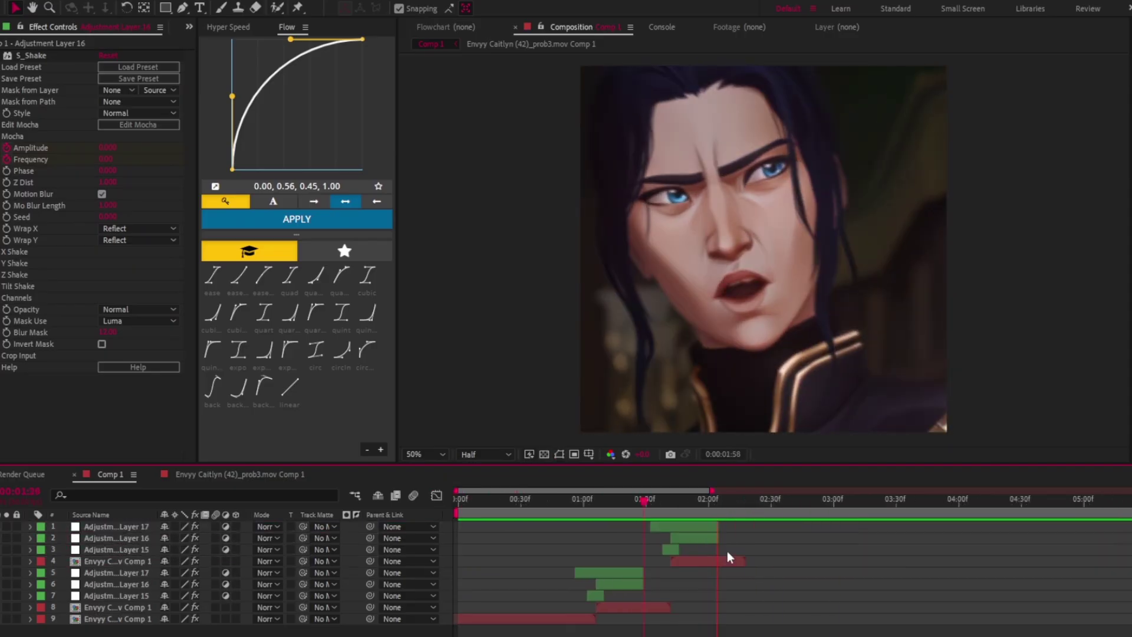
pyautogui.click(714, 563)
pyautogui.press('u')
pyautogui.keyDown('alt'); pyautogui.scroll(1, 684, 562); pyautogui.keyUp('alt')
pyautogui.moveTo(170, 607); pyautogui.dragTo(182, 609)
pyautogui.press('u')
pyautogui.scroll(-3, 598, 567)
pyautogui.press('space')
pyautogui.scroll(2, 554, 567)
# - Add a new adjustment layer directly above the first cut's Exposure adjustment layer
pyautogui.click(538, 499)
pyautogui.click(555, 572)
pyautogui.click(94, 2)
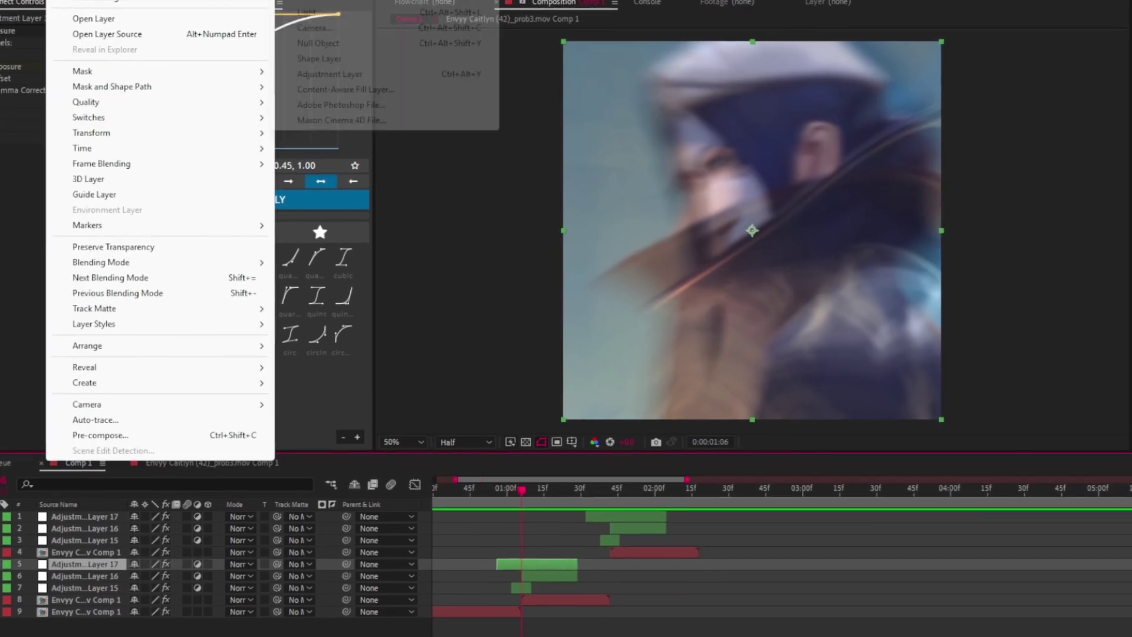
pyautogui.moveTo(112, 12)
pyautogui.click(254, 23)
# - Trim the new adjustment layer so it runs from 0:00:00:51 to 0:00:01:21 around the first cut
pyautogui.keyDown('alt'); pyautogui.scroll(3, 677, 478); pyautogui.keyUp('alt')
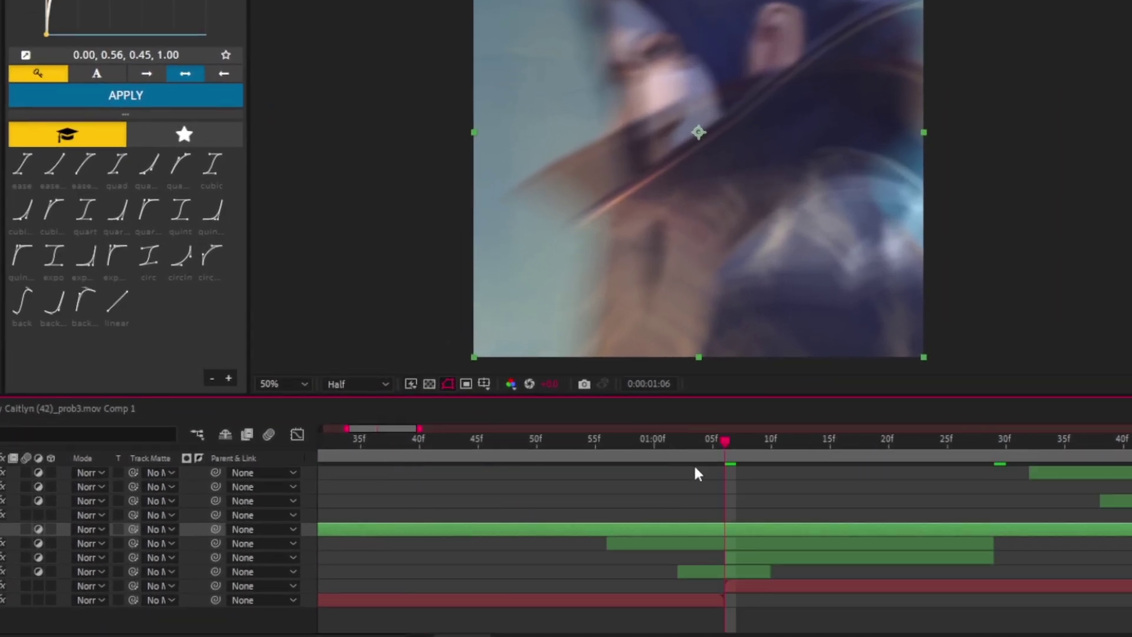
pyautogui.keyDown('alt'); pyautogui.scroll(-1, 710, 454); pyautogui.keyUp('alt')
pyautogui.moveTo(710, 454)
pyautogui.mouseDown()
pyautogui.moveTo(639, 455)
pyautogui.moveTo(607, 475)
pyautogui.moveTo(644, 455)
pyautogui.moveTo(625, 457)
pyautogui.moveTo(703, 451)
pyautogui.moveTo(813, 474)
pyautogui.moveTo(797, 487)
pyautogui.moveTo(743, 457)
pyautogui.moveTo(713, 475)
pyautogui.mouseUp()
pyautogui.hotkey('ctrl', 'shift', 'd')
pyautogui.click(612, 541)
pyautogui.press('Delete')
pyautogui.click(814, 531)
pyautogui.hotkey('ctrl', 'shift', 'd')
pyautogui.press('Delete')
# - Apply the S_GlowEdges effect to the trimmed adjustment layer
pyautogui.click(720, 530)
pyautogui.hotkey('ctrl', 'space')
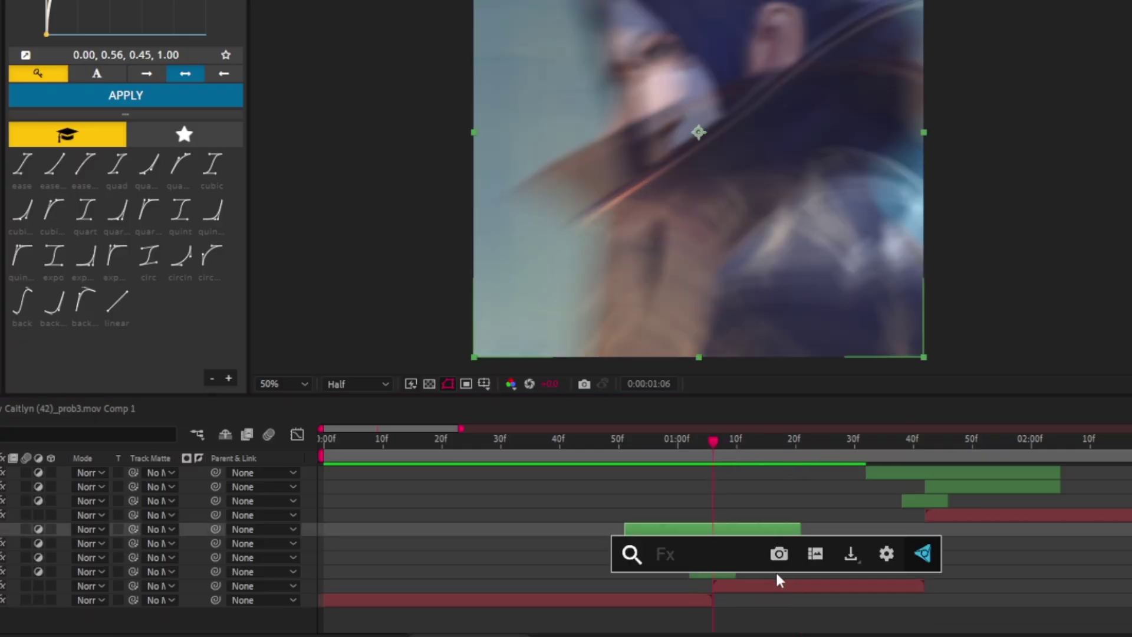
pyautogui.write('edgeglo')
pyautogui.press('BackSpace')
pyautogui.press('BackSpace')
pyautogui.press('BackSpace')
pyautogui.press('BackSpace')
pyautogui.press('BackSpace')
pyautogui.press('BackSpace')
pyautogui.press('BackSpace')
pyautogui.write('glowe')
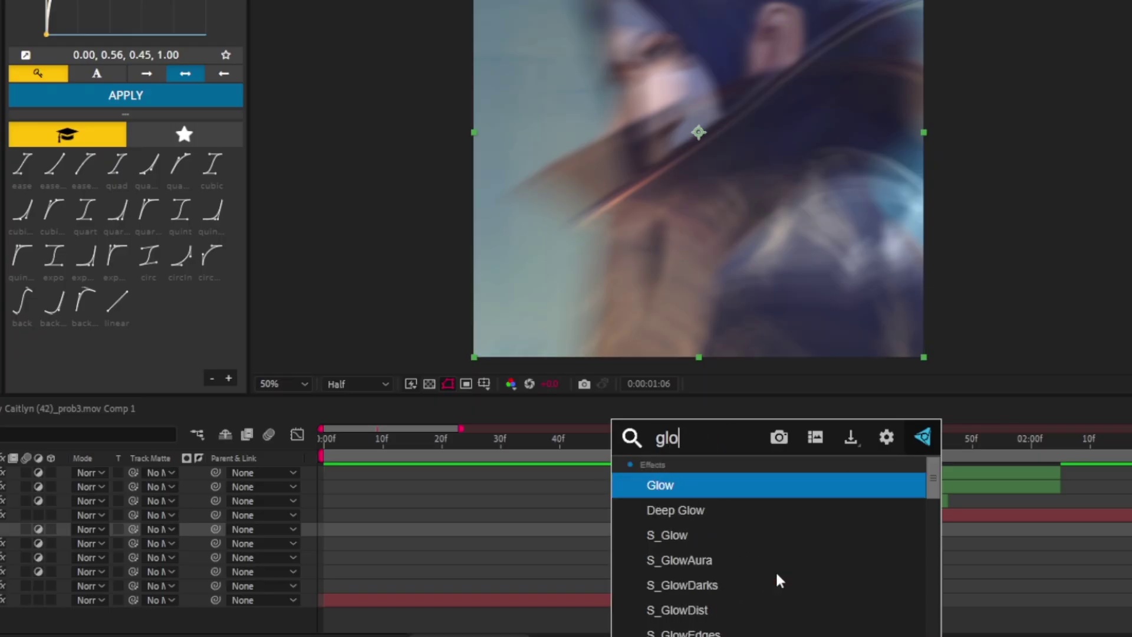
pyautogui.write('d')
pyautogui.press('Return')
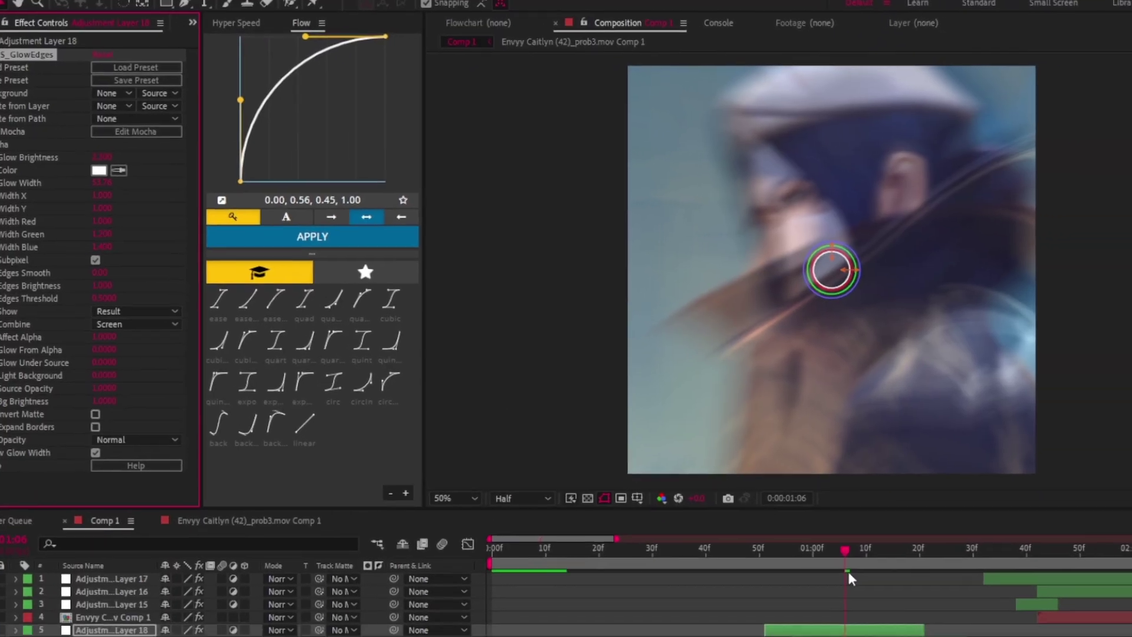
# - Keyframe Glow Brightness at its peak on the first cut, 0:00:01:06, and at 0 on the layer's start, 0:00:00:51, and end, 0:00:01:21
pyautogui.moveTo(848, 567)
pyautogui.mouseDown()
pyautogui.moveTo(788, 565)
pyautogui.moveTo(839, 566)
pyautogui.mouseUp()
pyautogui.moveTo(767, 514); pyautogui.dragTo(771, 514)
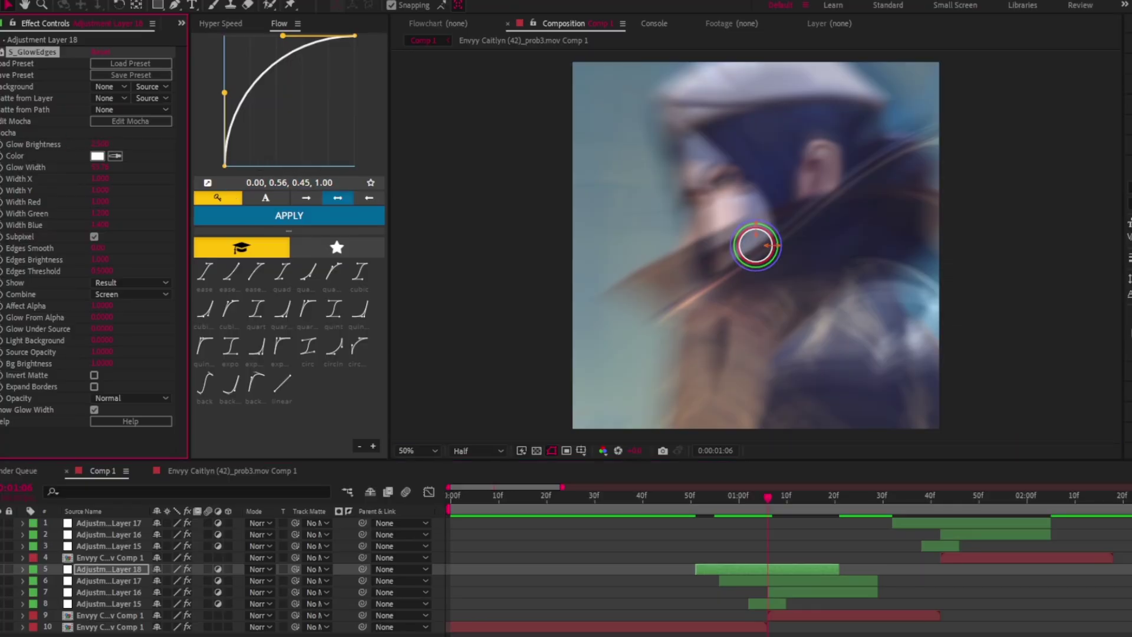
pyautogui.moveTo(752, 503); pyautogui.dragTo(697, 506)
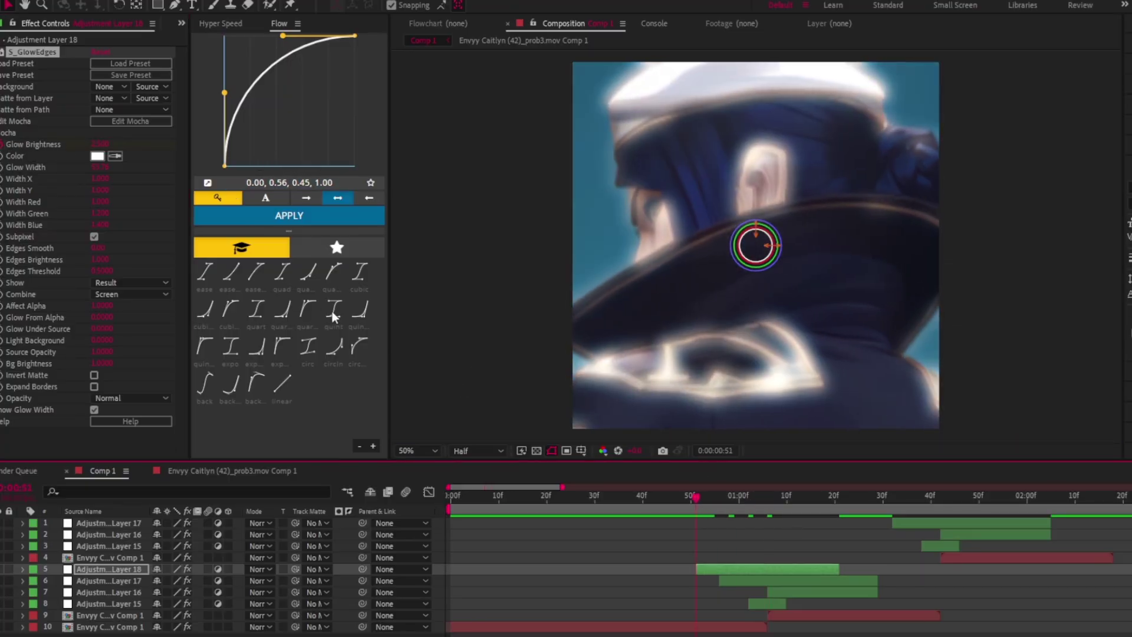
pyautogui.write('0')
pyautogui.press('Return')
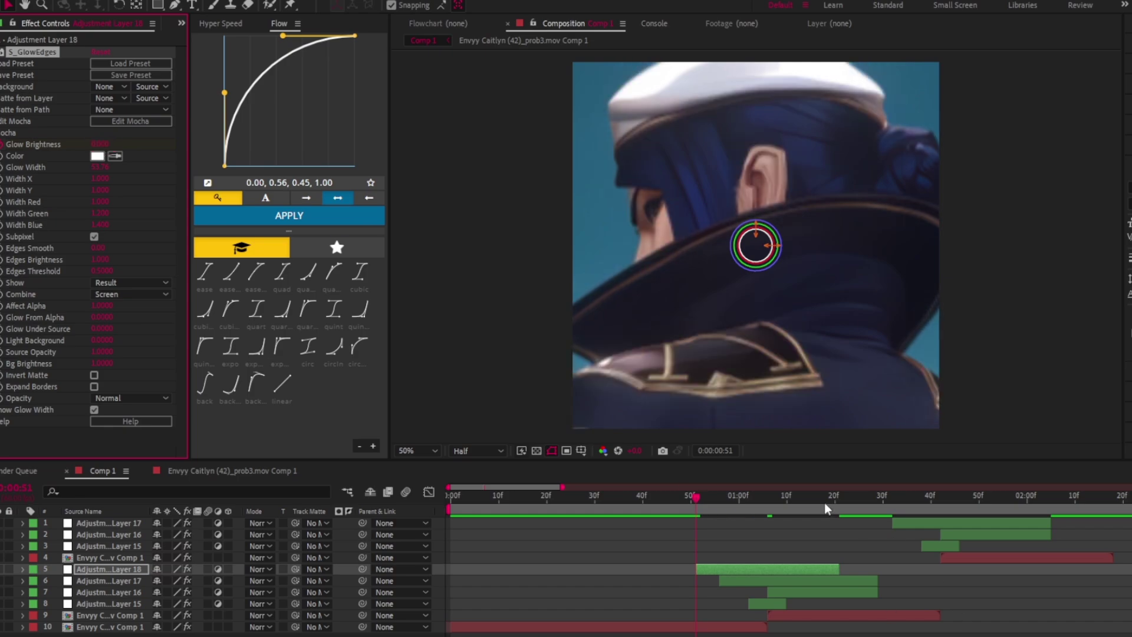
pyautogui.click(841, 506)
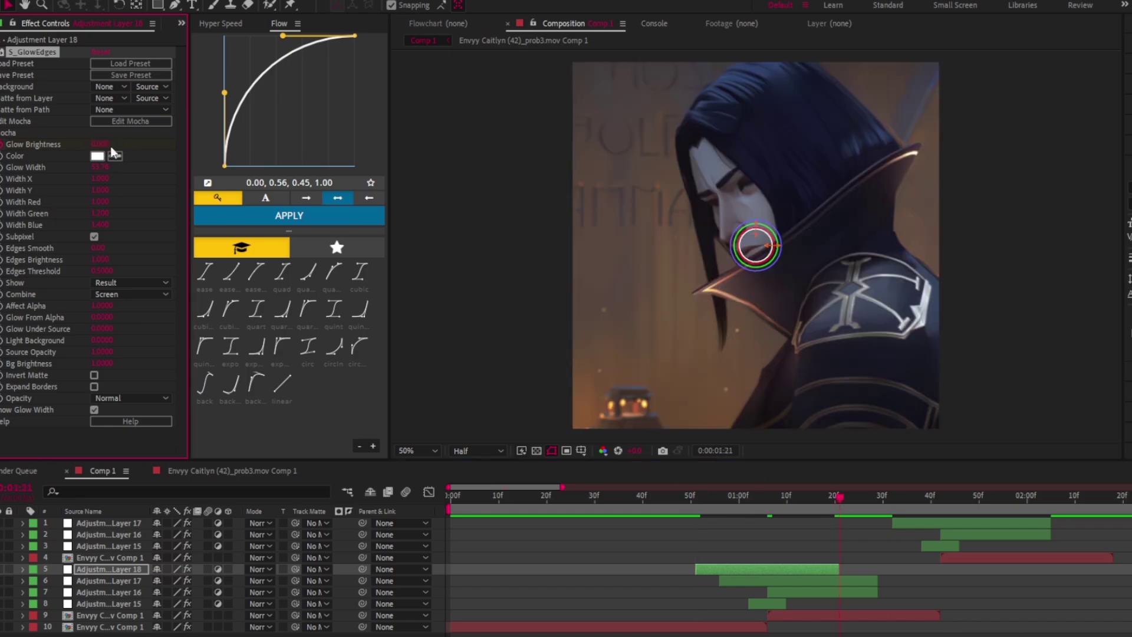
# - Preview the edge glow across the first cut
pyautogui.moveTo(834, 503); pyautogui.dragTo(672, 544)
pyautogui.press('space')
pyautogui.scroll(-2, 732, 535)
pyautogui.moveTo(666, 505); pyautogui.dragTo(597, 510)
pyautogui.press('space')
pyautogui.press('space')
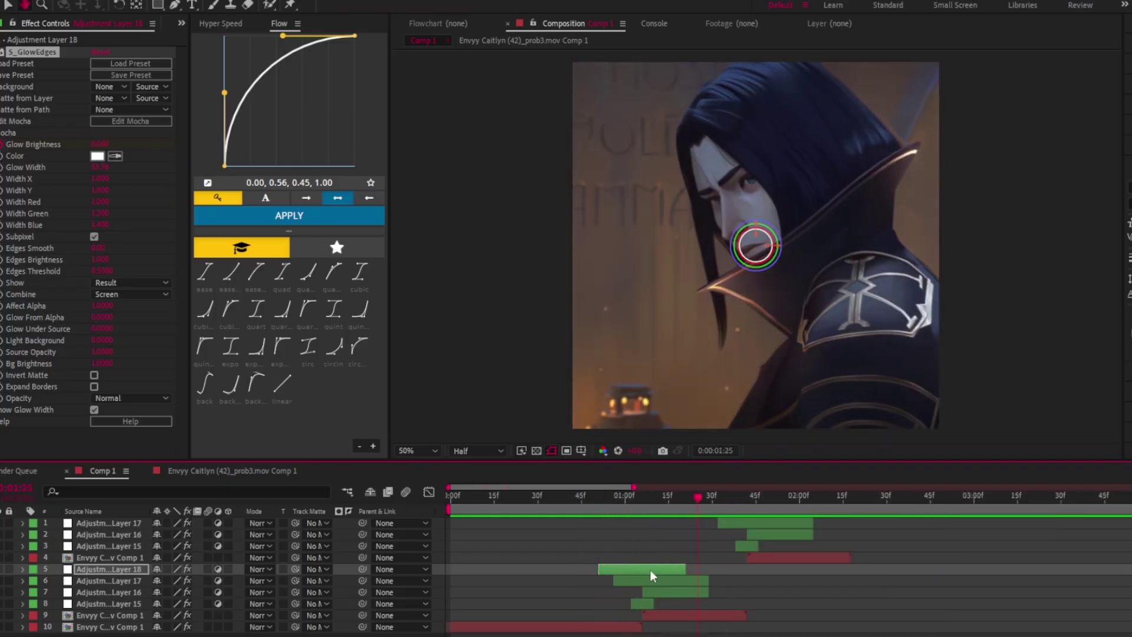
# - Ease the Glow Brightness keyframes into a sharp peak at the first cut in the graph editor and preview the glow
pyautogui.press('u')
pyautogui.scroll(2, 645, 554)
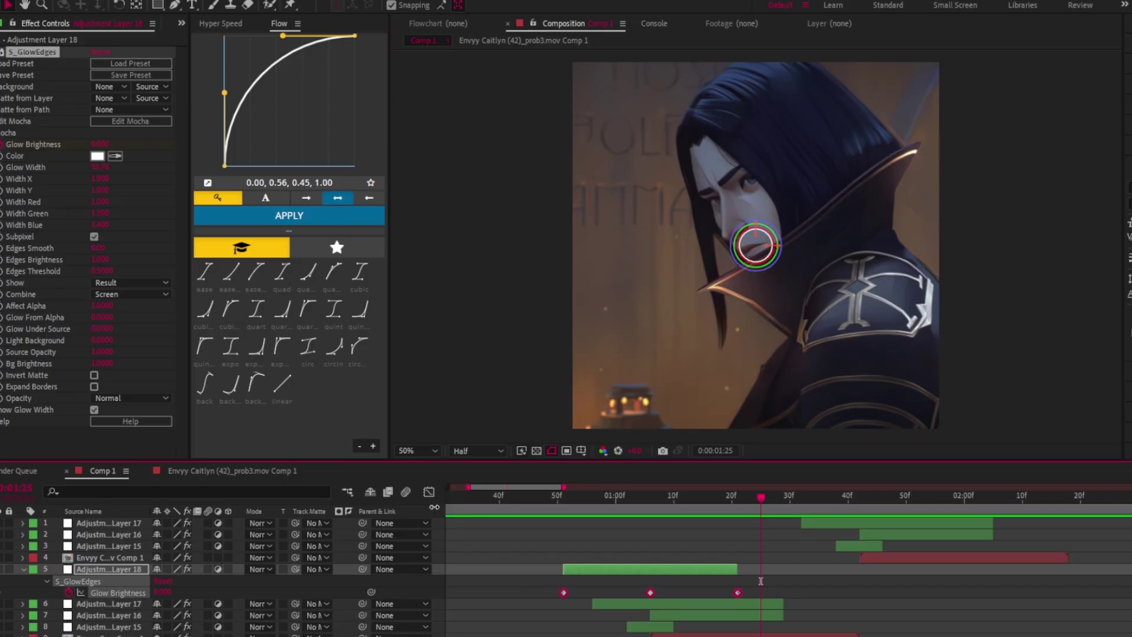
pyautogui.click(428, 492)
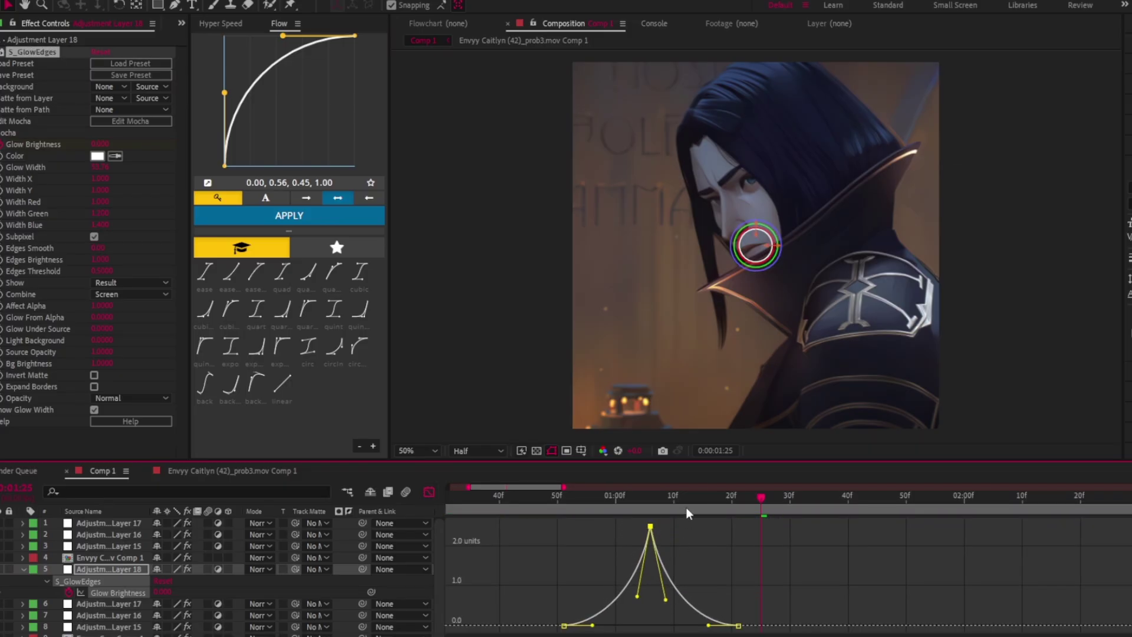
pyautogui.press('space')
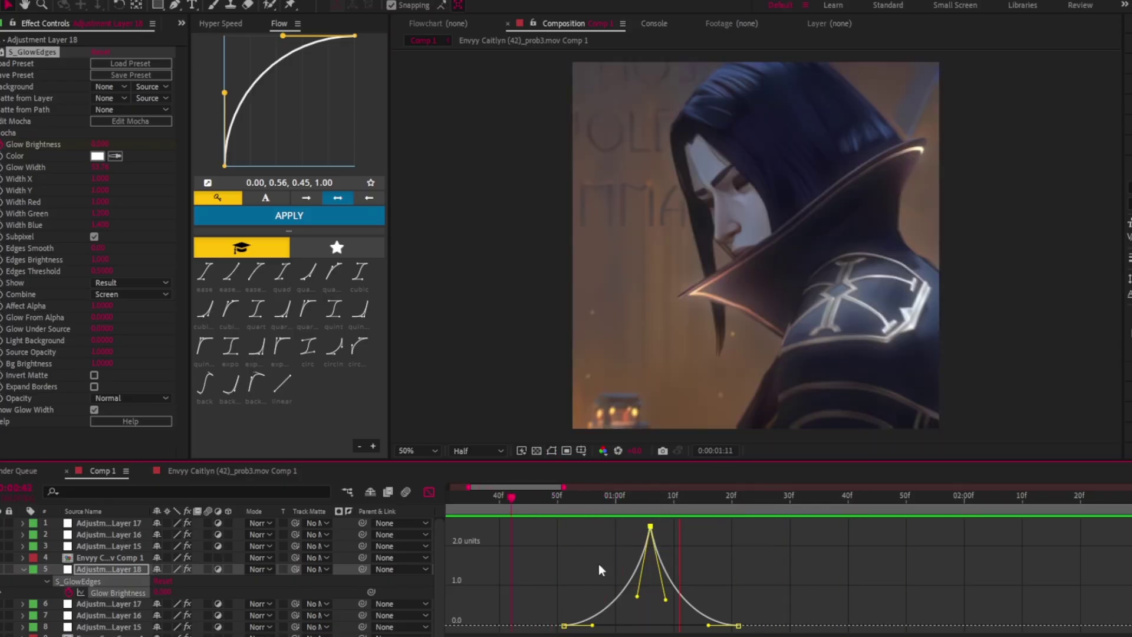
# - Add a new adjustment layer at the top of the stack for the second cut, 0:00:01:42
pyautogui.click(711, 497)
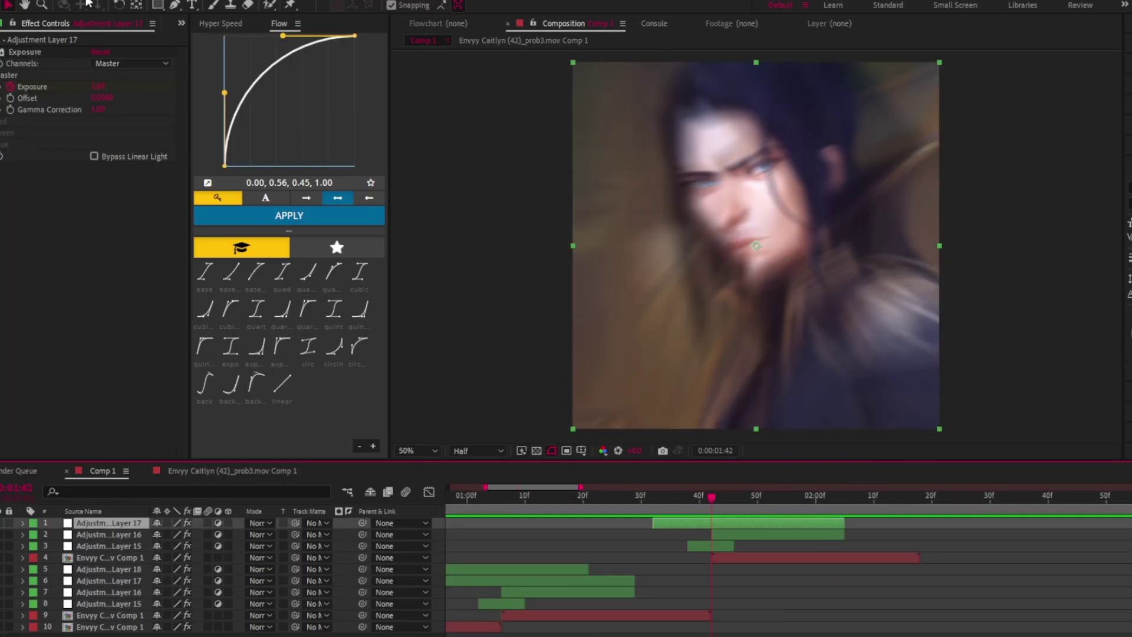
pyautogui.click(87, 1)
pyautogui.moveTo(108, 5)
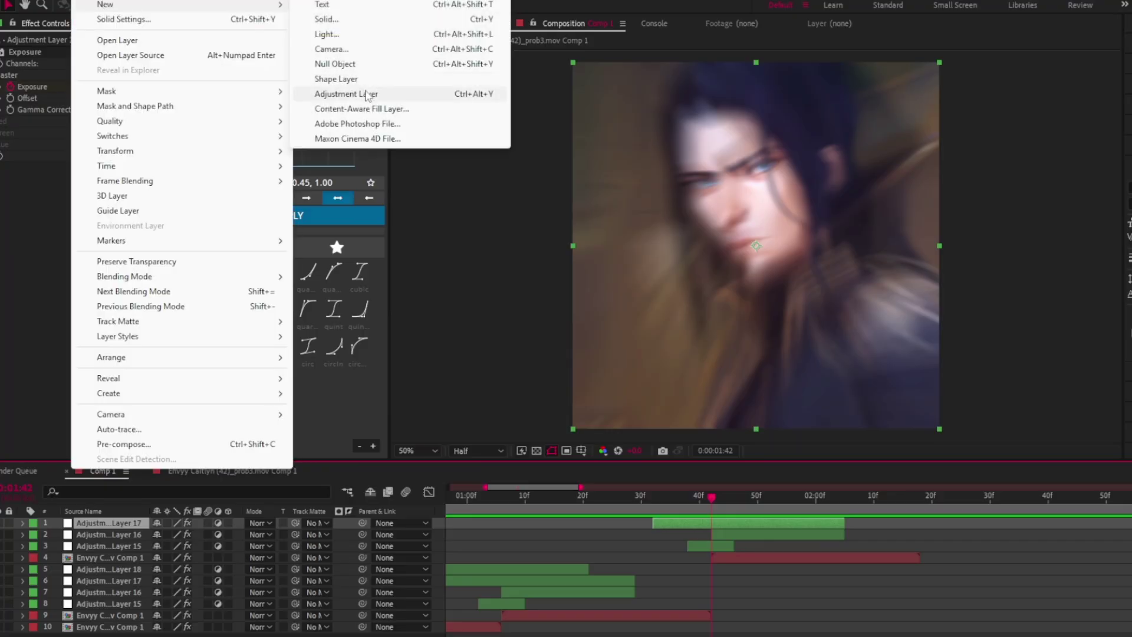
pyautogui.click(370, 94)
# - Trim the new top adjustment layer so it runs from 0:00:01:30 to 0:00:01:53
pyautogui.scroll(1, 665, 548)
pyautogui.moveTo(696, 497); pyautogui.dragTo(618, 506)
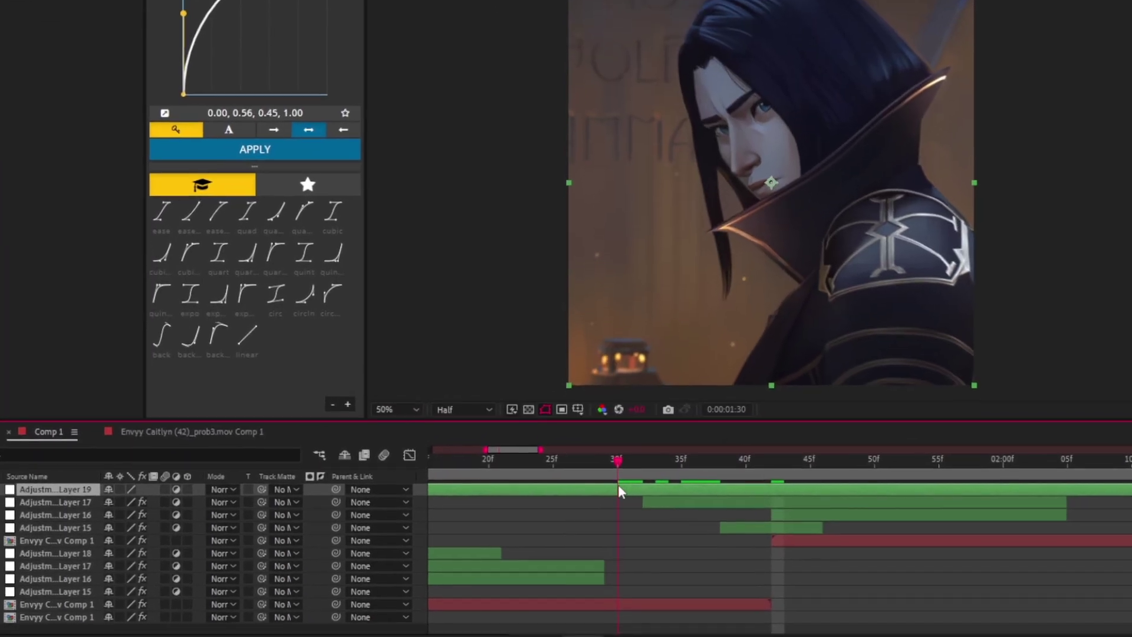
pyautogui.hotkey('ctrl', 'shift', 'd')
pyautogui.click(605, 523)
pyautogui.press('Delete')
pyautogui.moveTo(710, 461); pyautogui.dragTo(777, 477)
pyautogui.click(932, 485)
pyautogui.hotkey('ctrl', 'shift', 'd')
pyautogui.press('Delete')
# - Apply the S_EdgeRays effect to the trimmed top adjustment layer
pyautogui.click(790, 487)
pyautogui.hotkey('ctrl', 'space')
pyautogui.write('e')
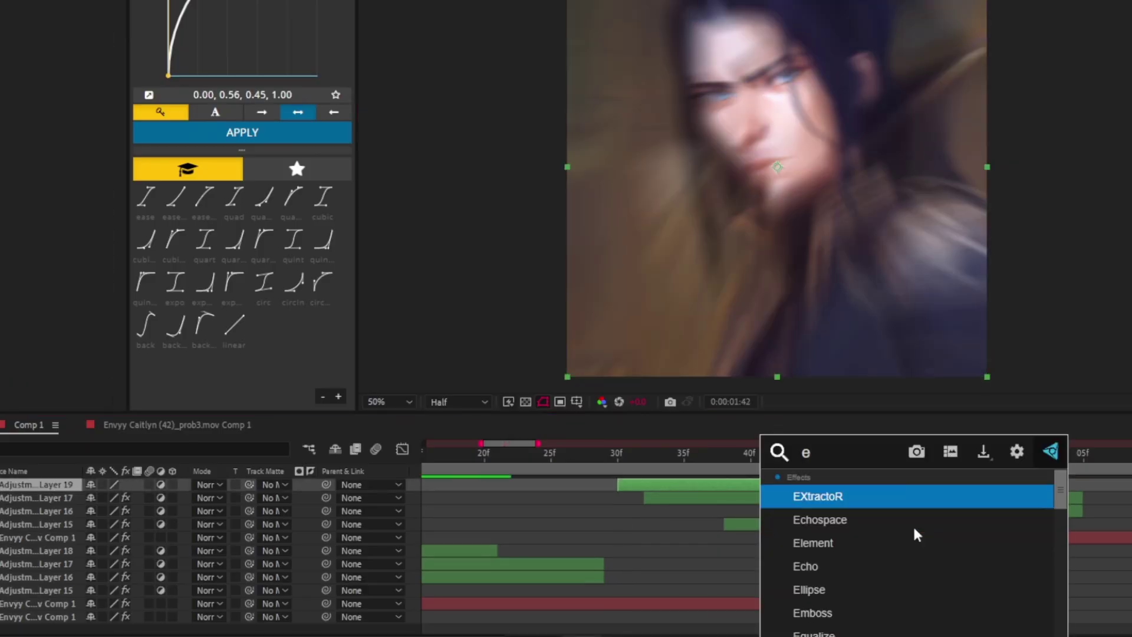
pyautogui.write('dge')
pyautogui.press('Down')
pyautogui.press('Down')
pyautogui.press('Down')
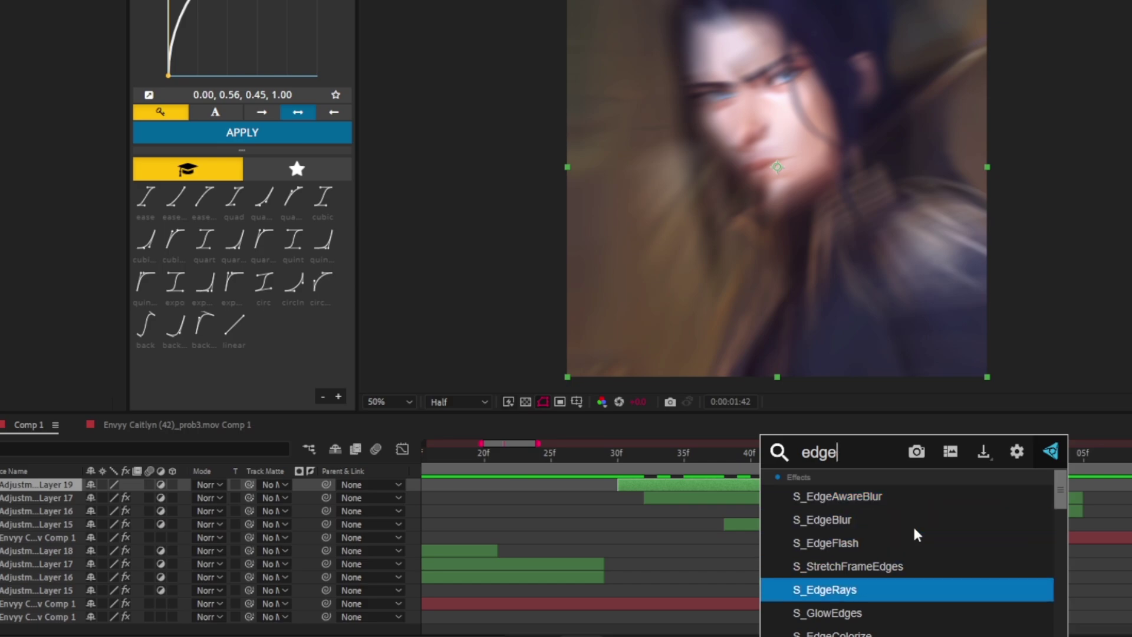
pyautogui.press('Return')
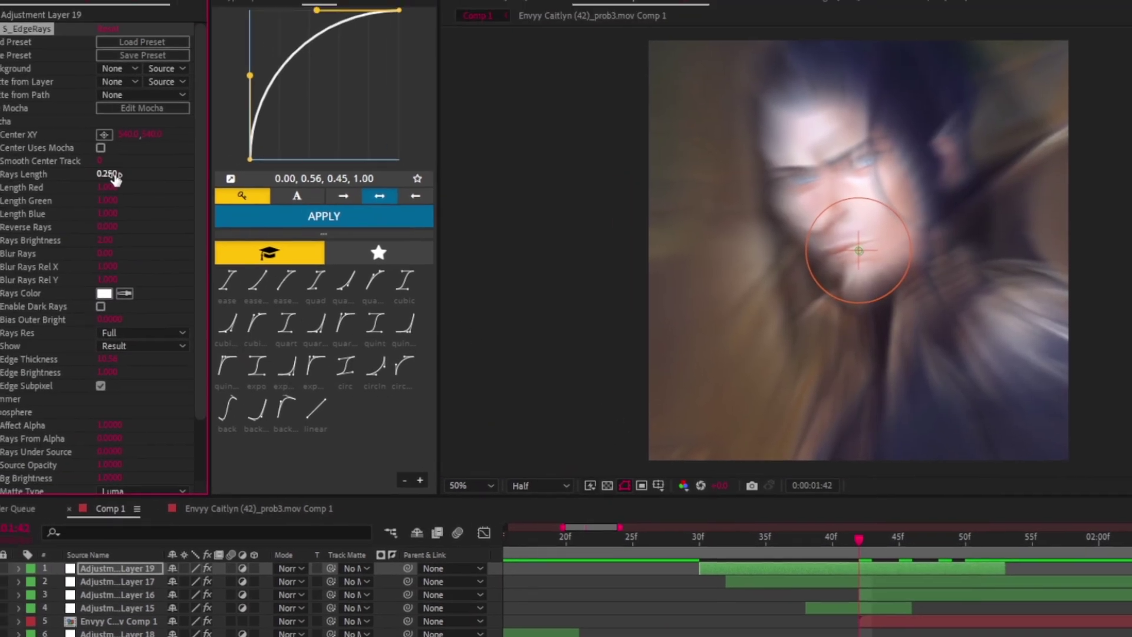
# - Set the S_EdgeRays Rays Length to 0.440, Rays Brightness to 3.50 and Rays Color to cyan
pyautogui.moveTo(67, 128); pyautogui.dragTo(86, 131)
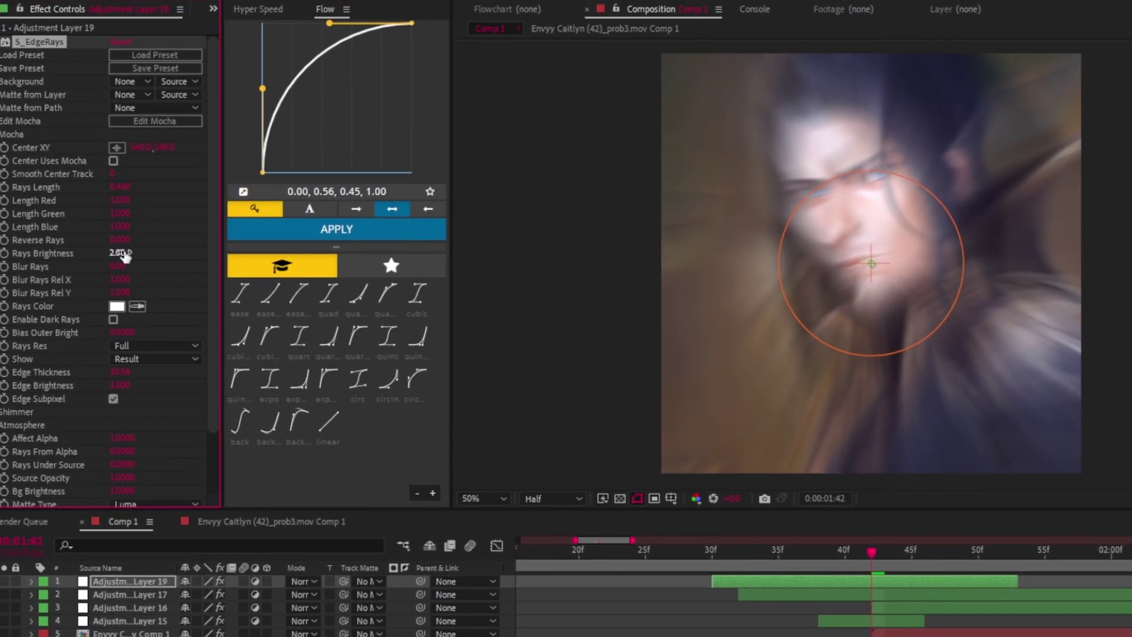
pyautogui.moveTo(137, 254); pyautogui.dragTo(130, 254)
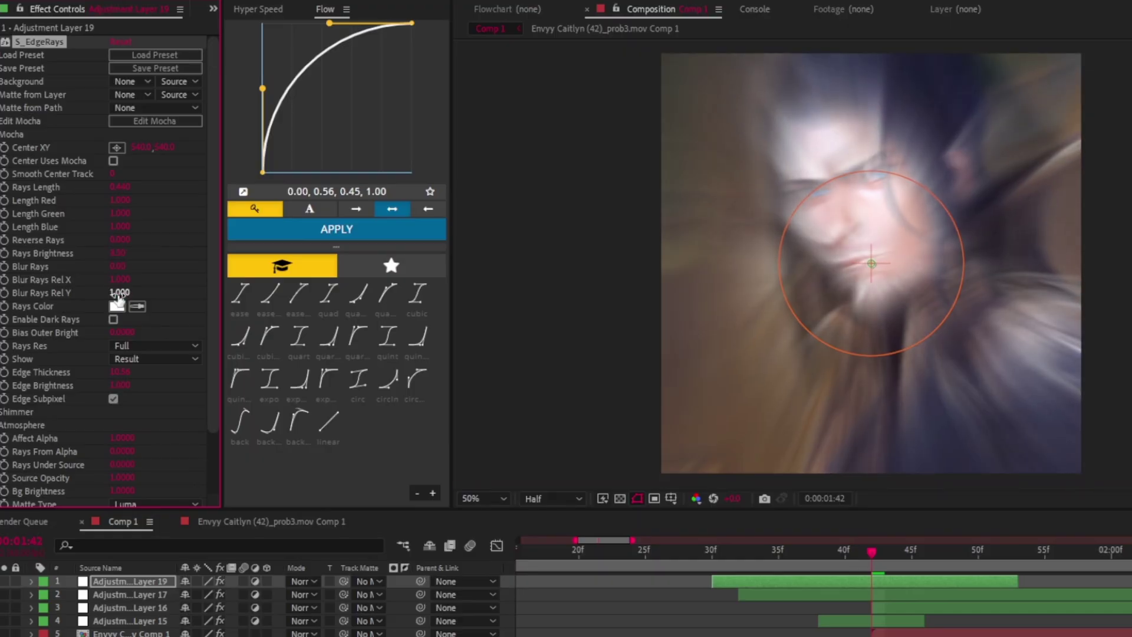
pyautogui.click(117, 306)
pyautogui.moveTo(277, 318); pyautogui.dragTo(289, 290)
pyautogui.click(309, 457)
pyautogui.moveTo(313, 464); pyautogui.dragTo(308, 391)
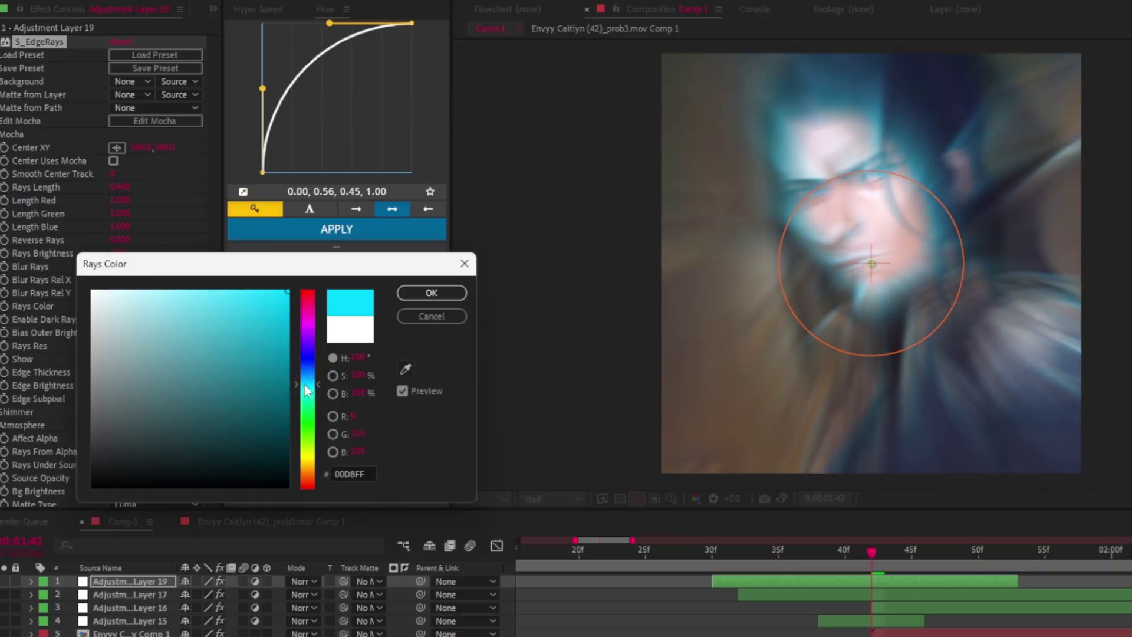
pyautogui.click(429, 293)
# - Keyframe Rays Brightness at 3.50 on the second cut, 0:00:01:42, and at 0 on the layer's start, 0:00:01:30
pyautogui.click(821, 560)
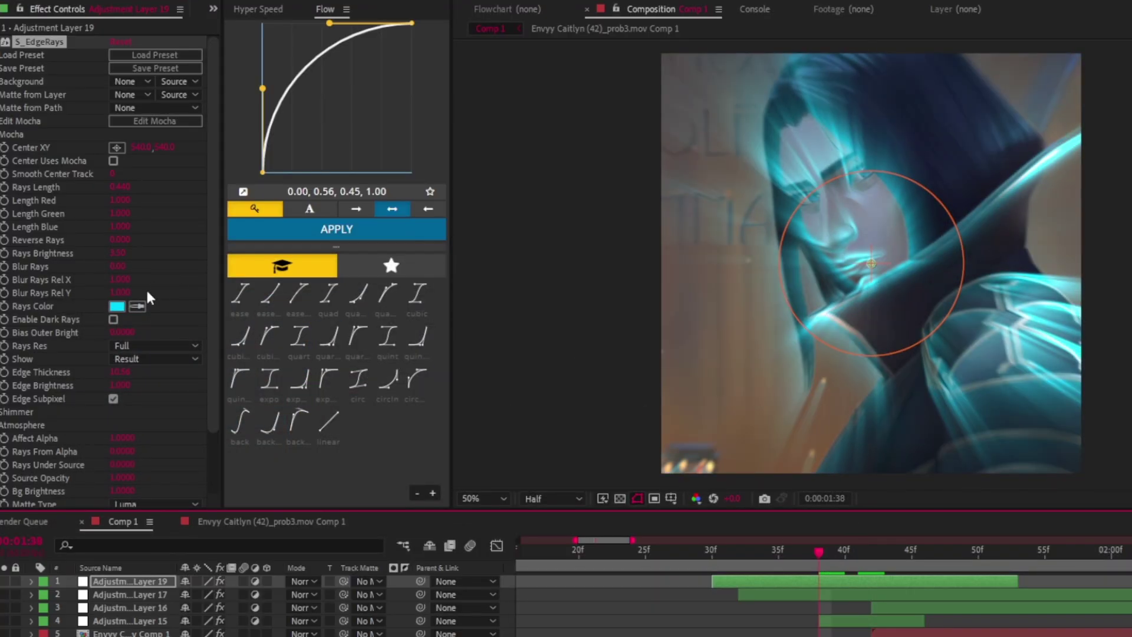
pyautogui.click(871, 560)
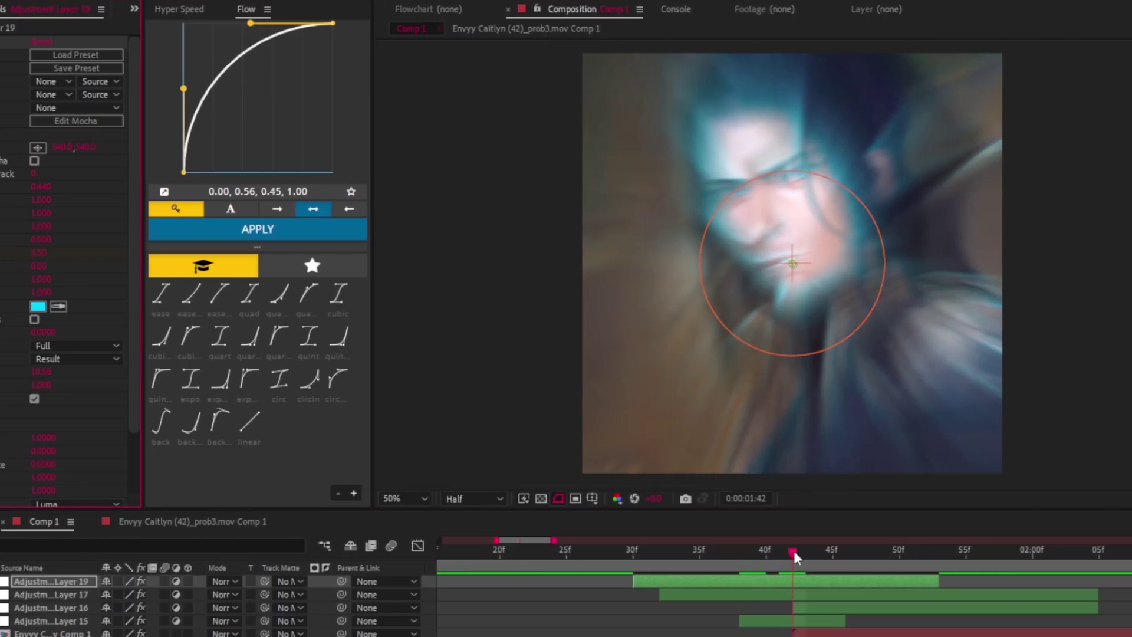
pyautogui.moveTo(832, 555); pyautogui.dragTo(672, 562)
pyautogui.click(39, 253)
pyautogui.write('0')
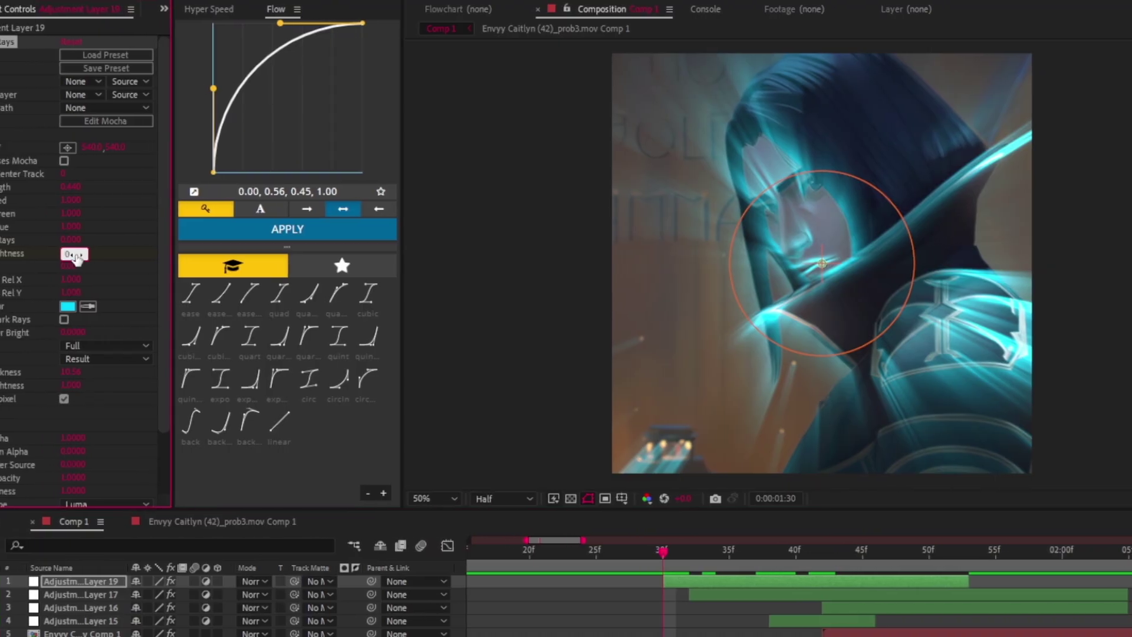
pyautogui.press('Return')
# - Set Rays Brightness to 0 at the layer's end, 0:00:01:53, then preview the rays and reveal the keyframes
pyautogui.click(949, 563)
pyautogui.click(97, 253)
pyautogui.moveTo(1013, 559); pyautogui.dragTo(764, 620)
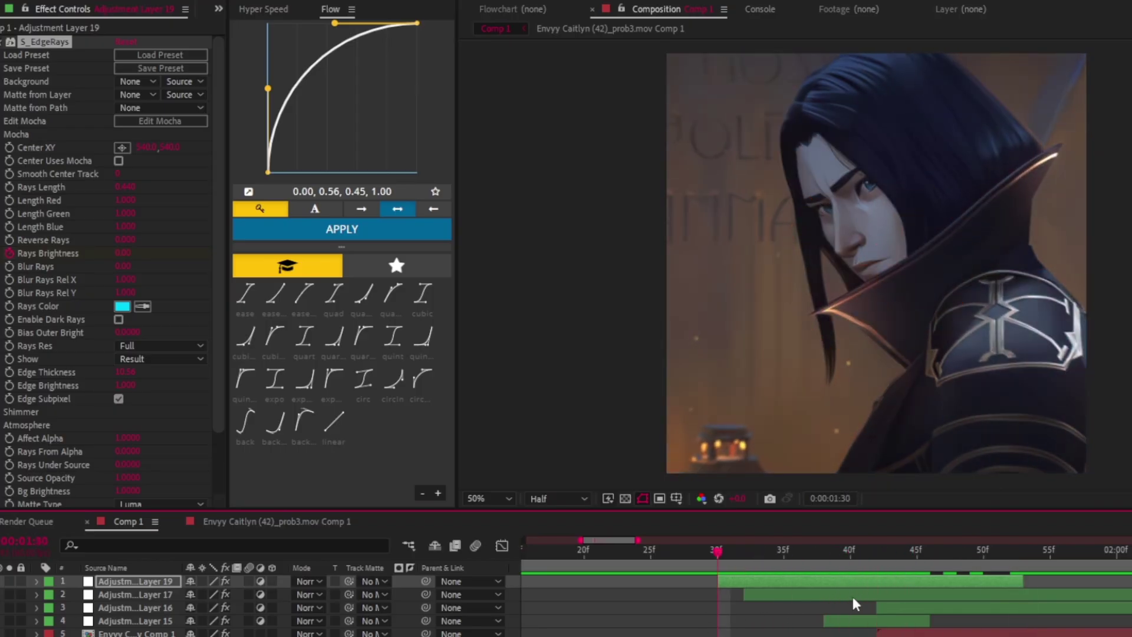
pyautogui.press('space')
pyautogui.scroll(-1, 878, 597)
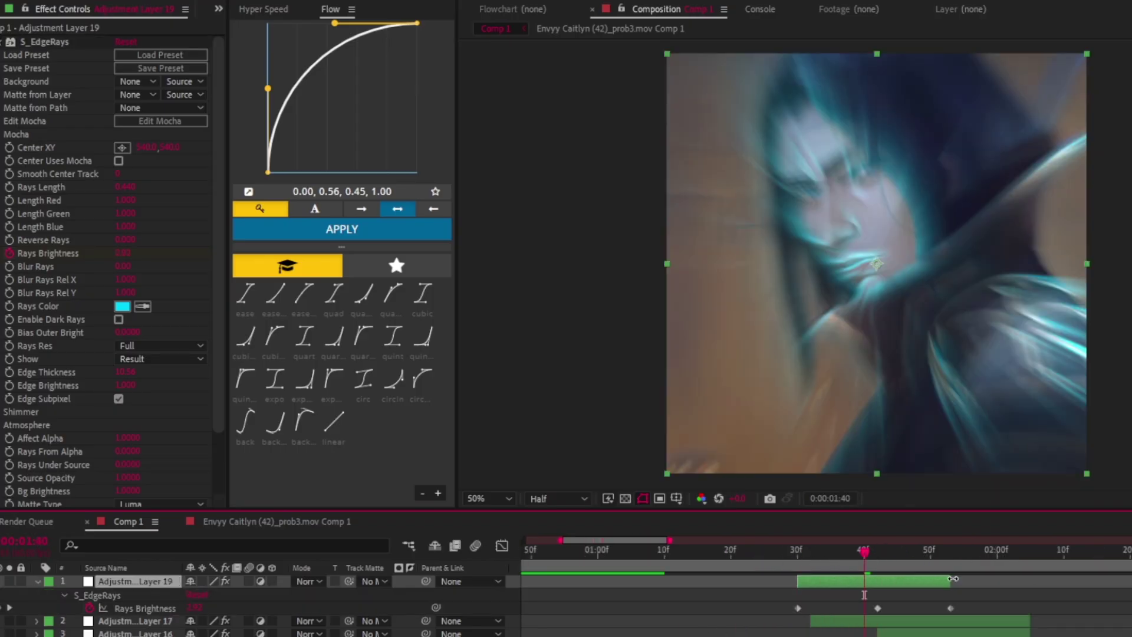